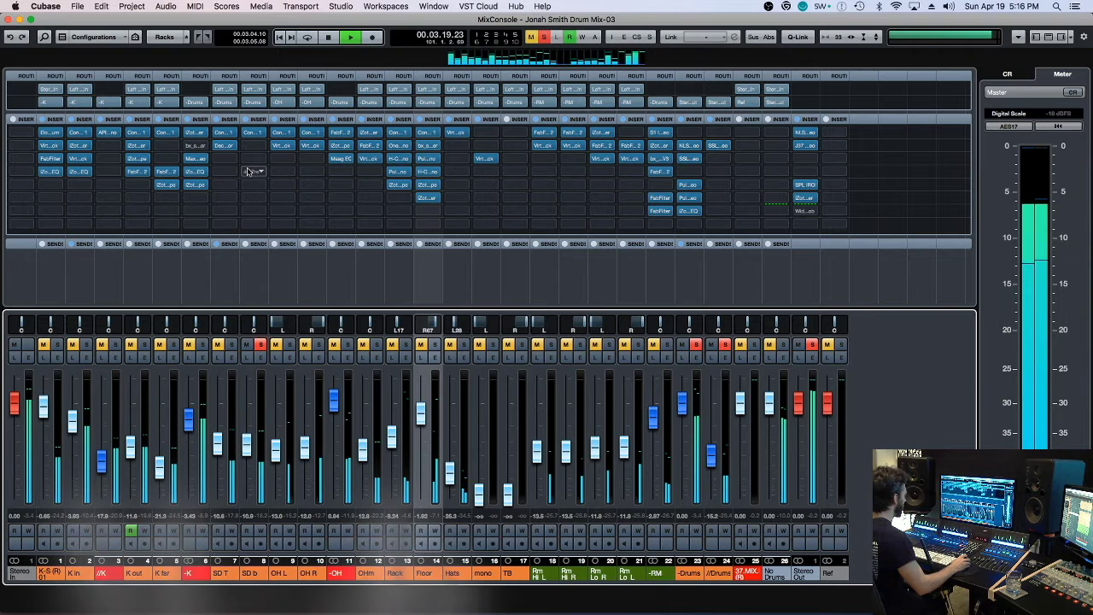
- Insert the iZotope Ozone 7 Equalizer in the SD b channel's second insert slot and reposition its window during playback
{"action": "left_click", "coordinate": [254, 145]}
{"action": "key", "text": "space"}
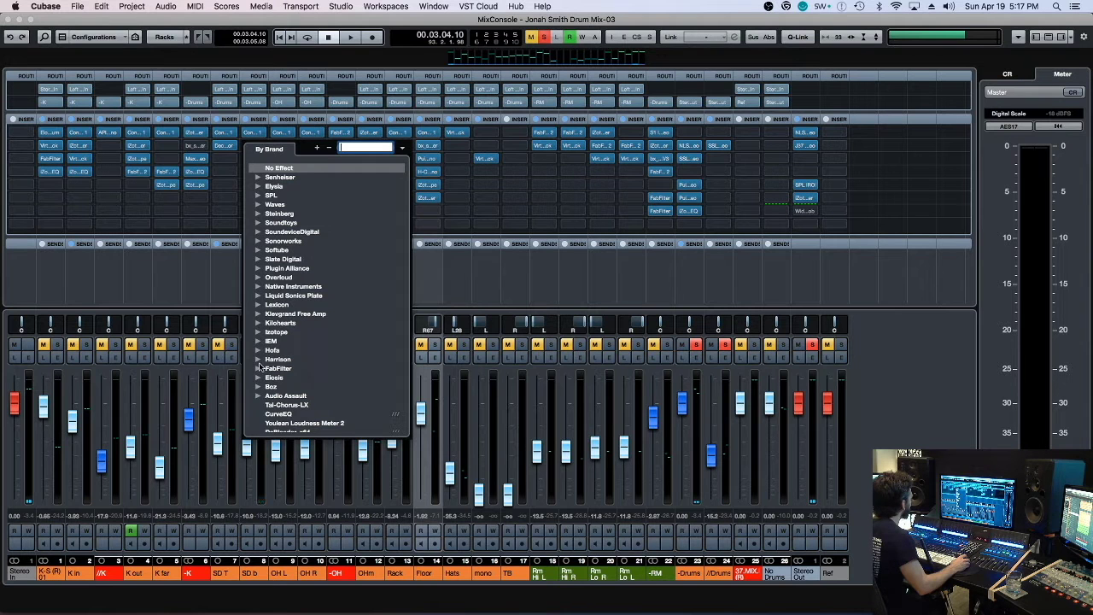
{"action": "left_click", "coordinate": [257, 332]}
{"action": "left_click", "coordinate": [270, 369]}
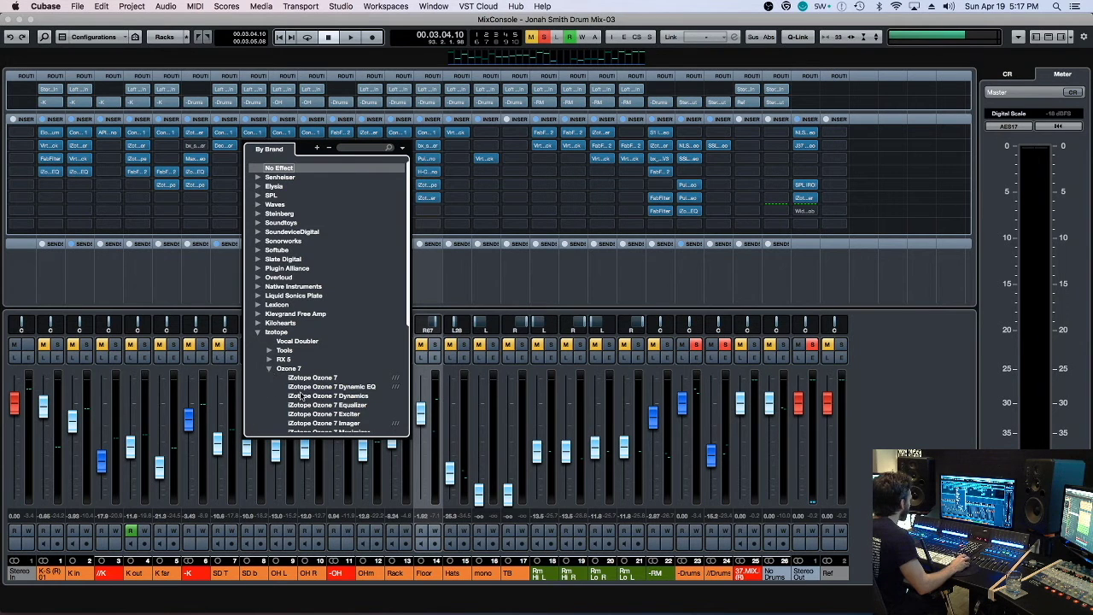
{"action": "scroll", "coordinate": [301, 397], "scroll_direction": "down", "scroll_amount": 3}
{"action": "left_click", "coordinate": [344, 398]}
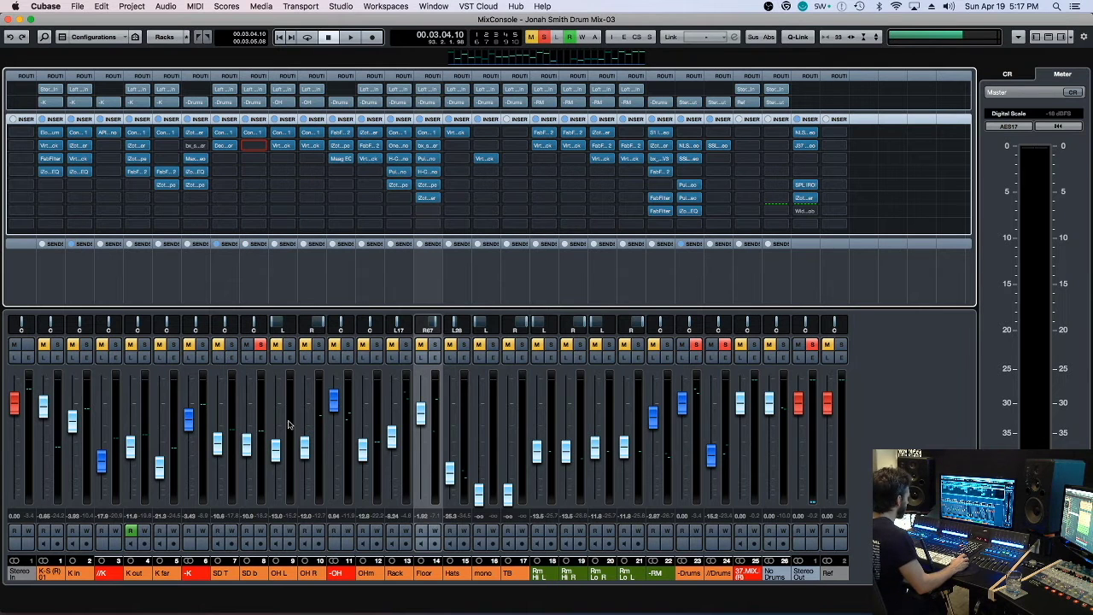
{"action": "key", "text": "space"}
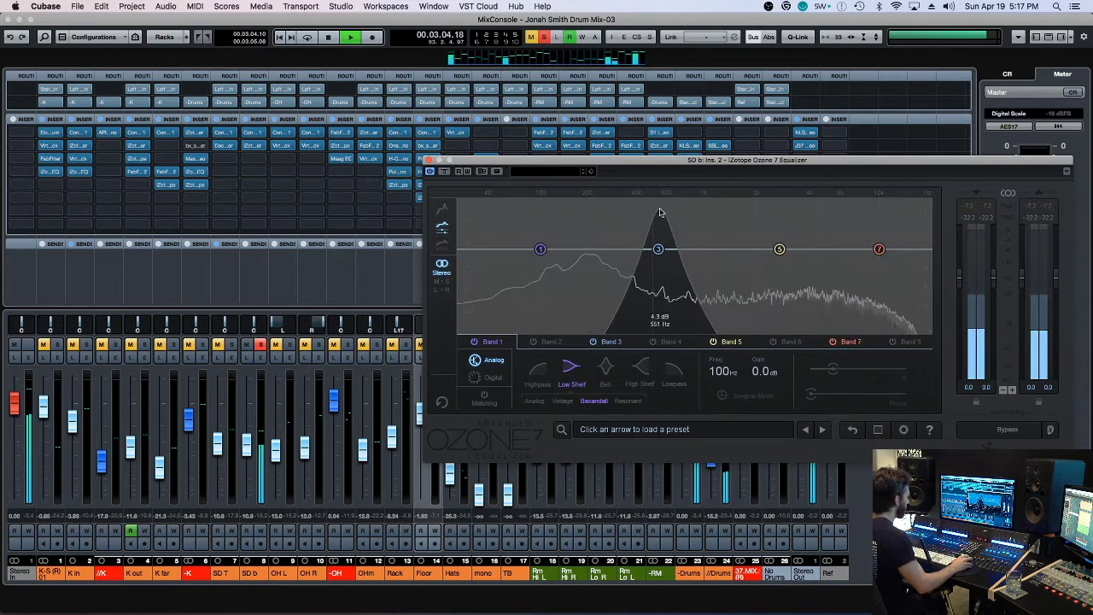
{"action": "left_click_drag", "start_coordinate": [677, 161], "coordinate": [495, 170]}
- Audition the snare-bottom mids during playback and make a shallow cut with equalizer band 3 just below 1 kHz
{"action": "key", "text": "space"}
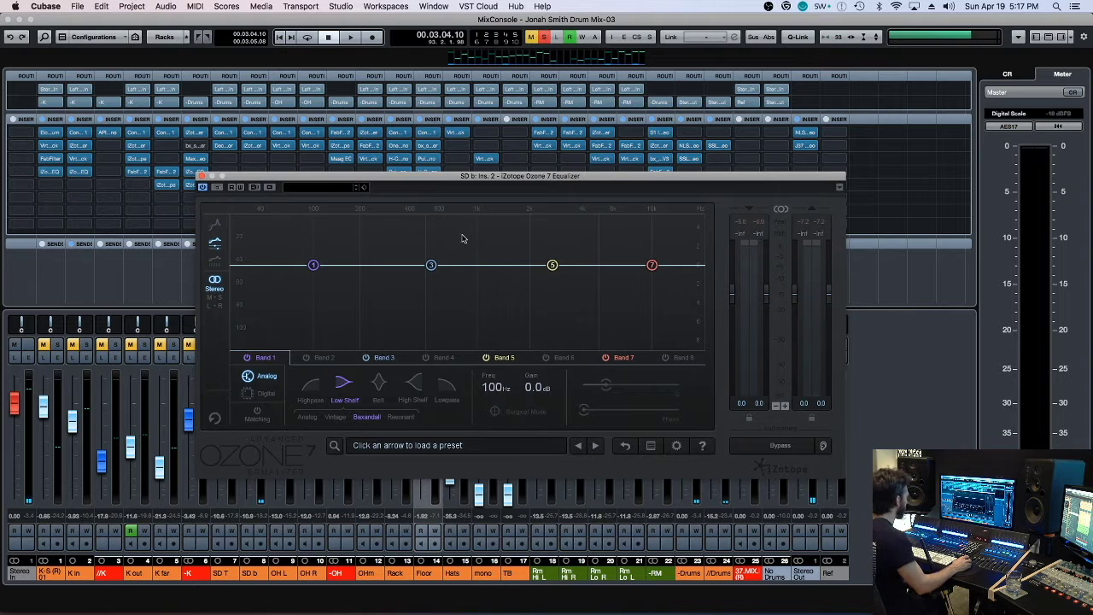
{"action": "key", "text": "space"}
{"action": "left_click_drag", "start_coordinate": [454, 251], "coordinate": [453, 219]}
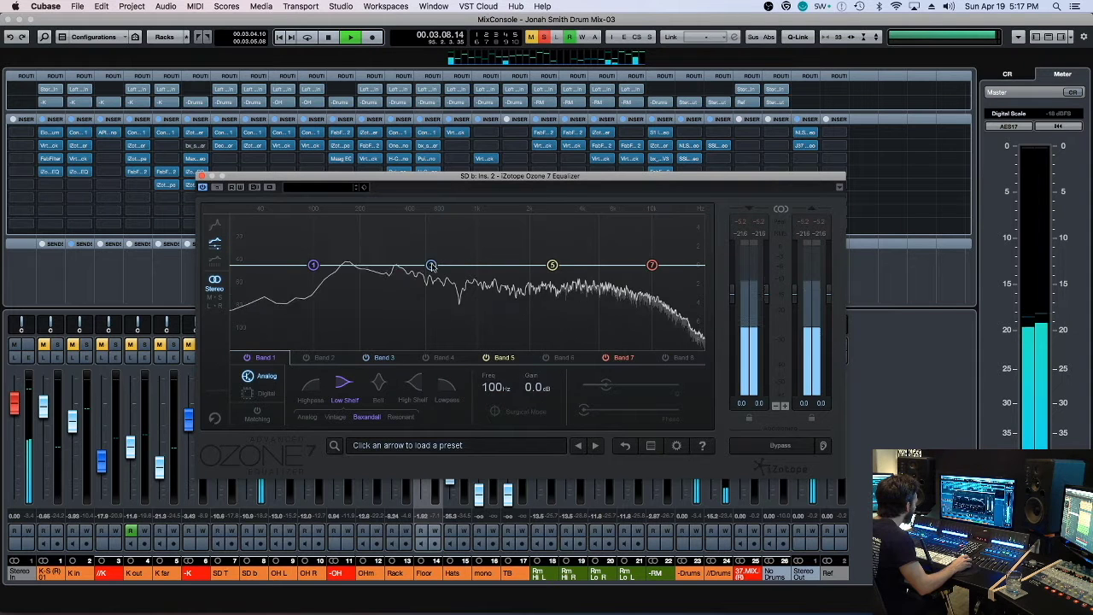
{"action": "left_click_drag", "start_coordinate": [429, 267], "coordinate": [471, 278]}
{"action": "left_click_drag", "start_coordinate": [427, 233], "coordinate": [423, 216]}
{"action": "key", "text": "space"}
{"action": "key", "text": "space"}
{"action": "left_click_drag", "start_coordinate": [553, 265], "coordinate": [421, 274]}
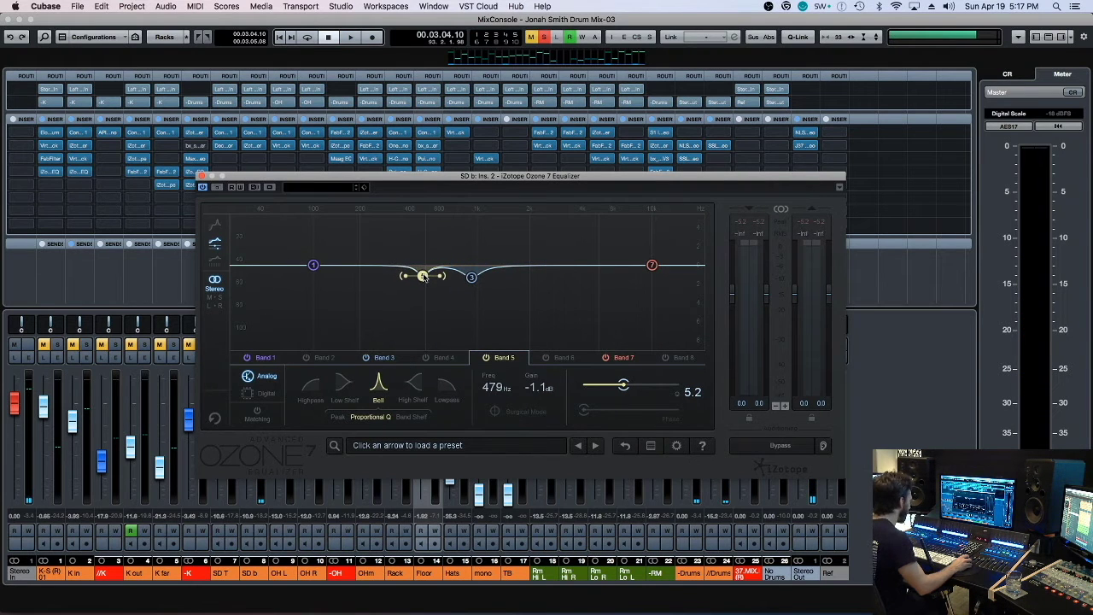
{"action": "double_click", "coordinate": [423, 279]}
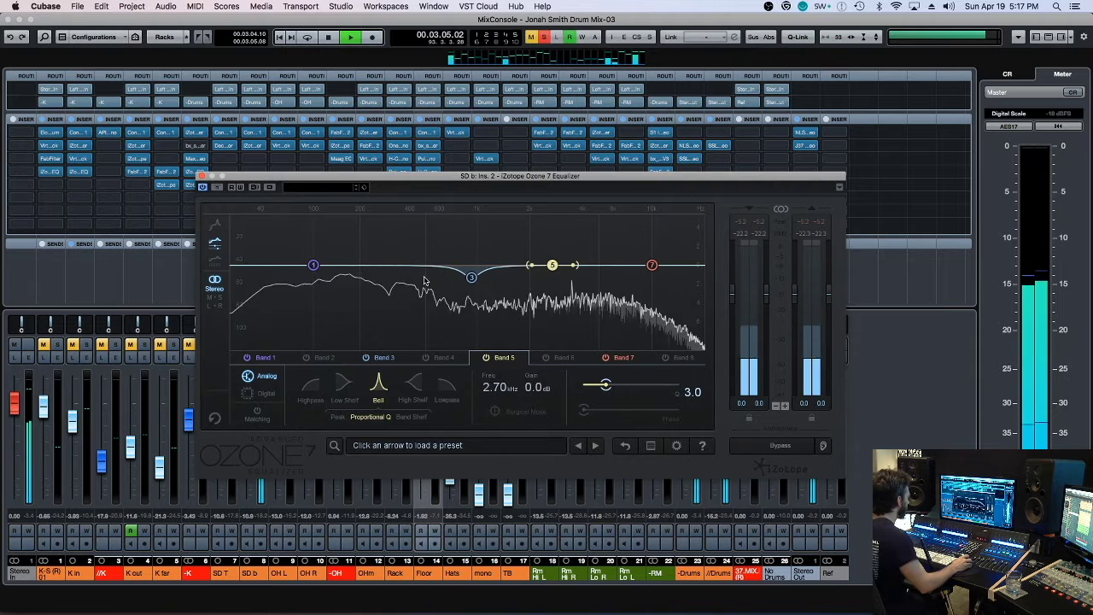
- Cut equalizer band 5 by 2.5 dB at 490 Hz with a Q of 6.0, then close the equalizer
{"action": "left_click_drag", "start_coordinate": [553, 266], "coordinate": [422, 240]}
{"action": "key", "text": "space"}
{"action": "key", "text": "space"}
{"action": "left_click_drag", "start_coordinate": [425, 285], "coordinate": [424, 288]}
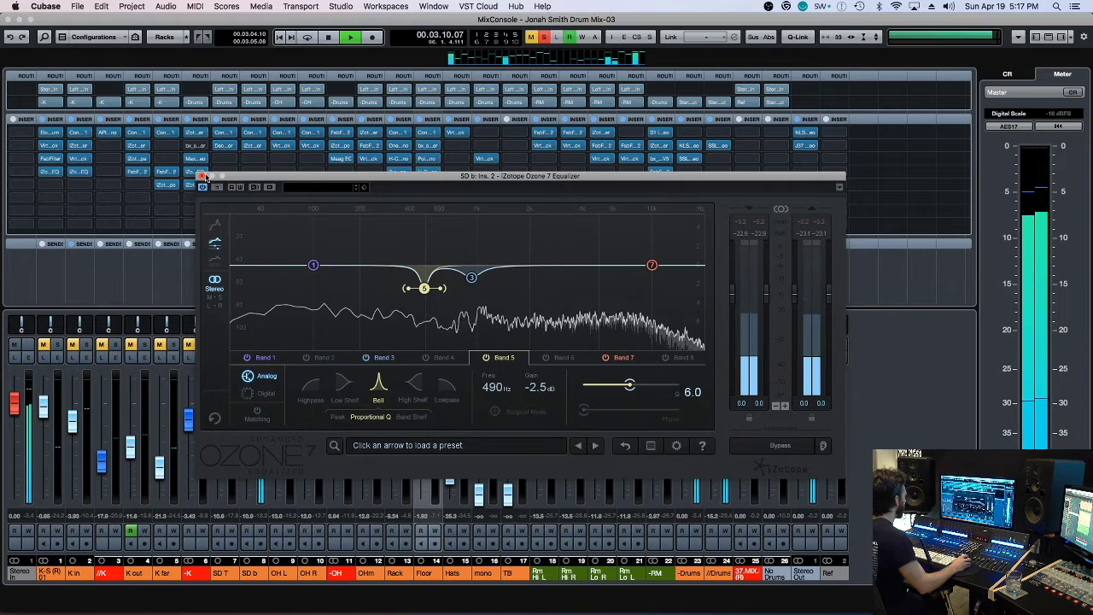
{"action": "left_click", "coordinate": [201, 177]}
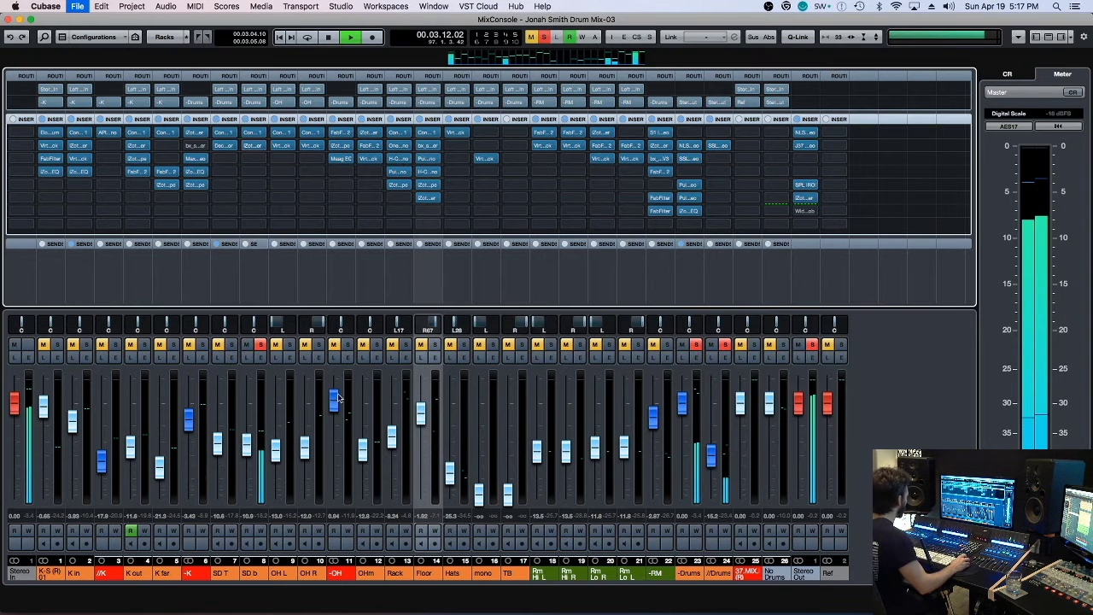
- Insert the Waves API-2500 Mono compressor in the SD b channel's third insert slot and reposition its window
{"action": "key", "text": "space"}
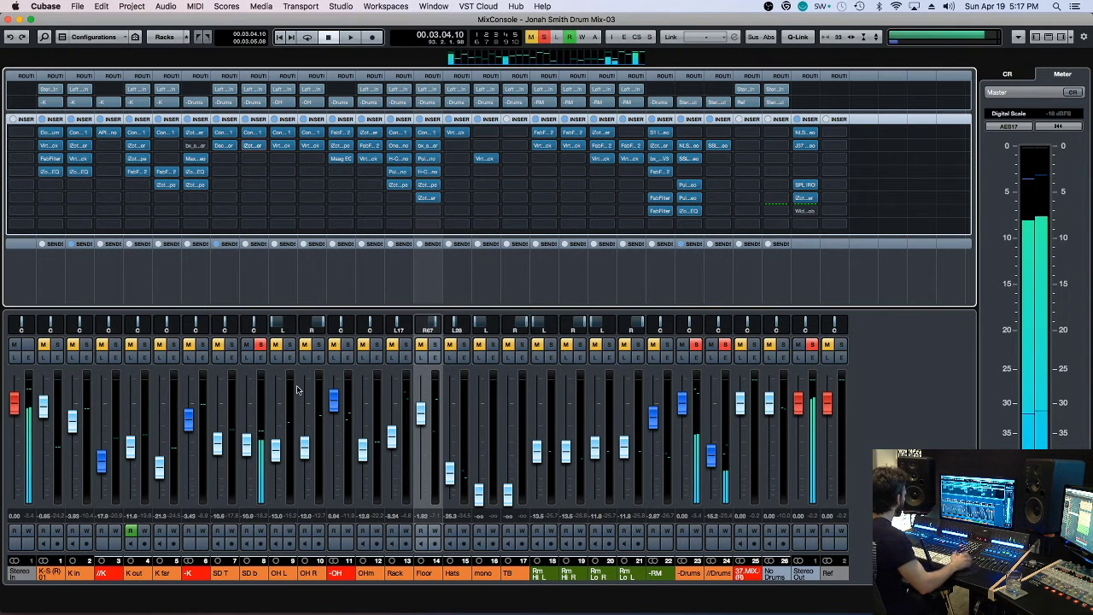
{"action": "left_click", "coordinate": [254, 159]}
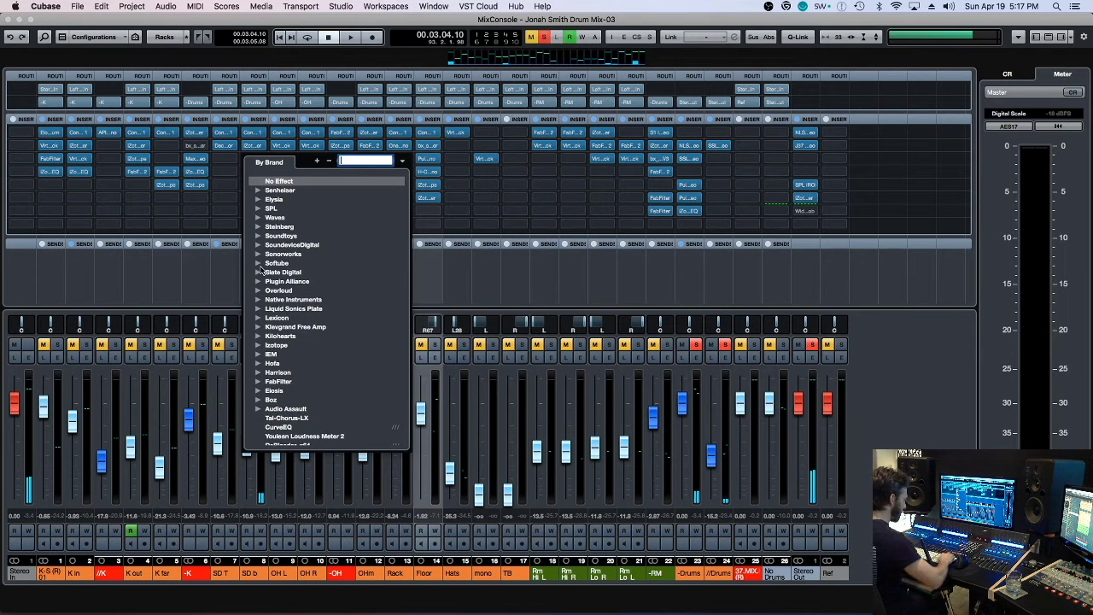
{"action": "type", "text": "2500"}
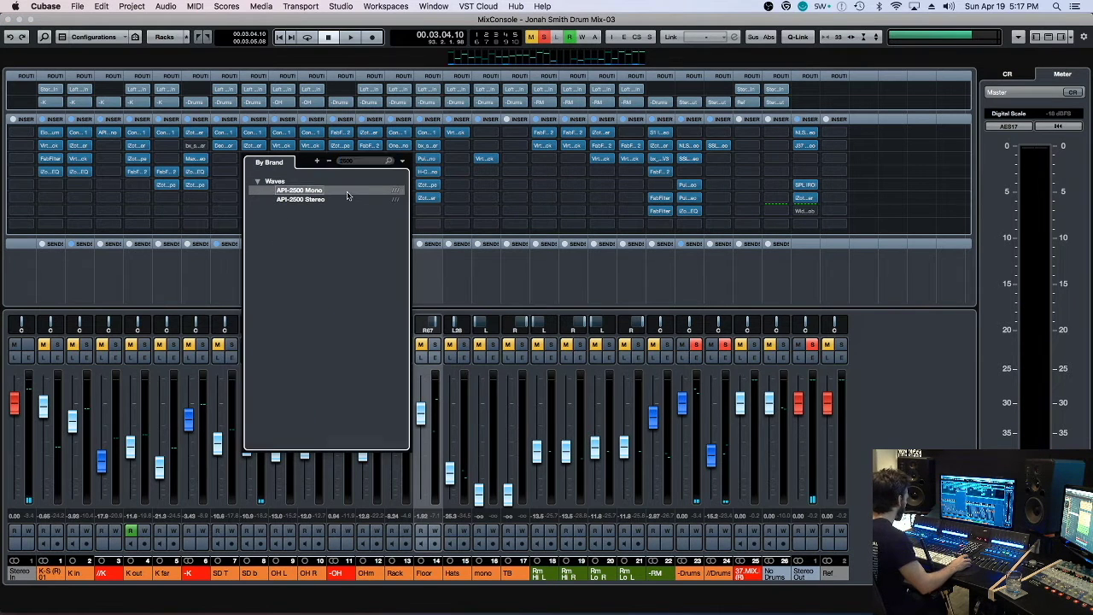
{"action": "double_click", "coordinate": [345, 190]}
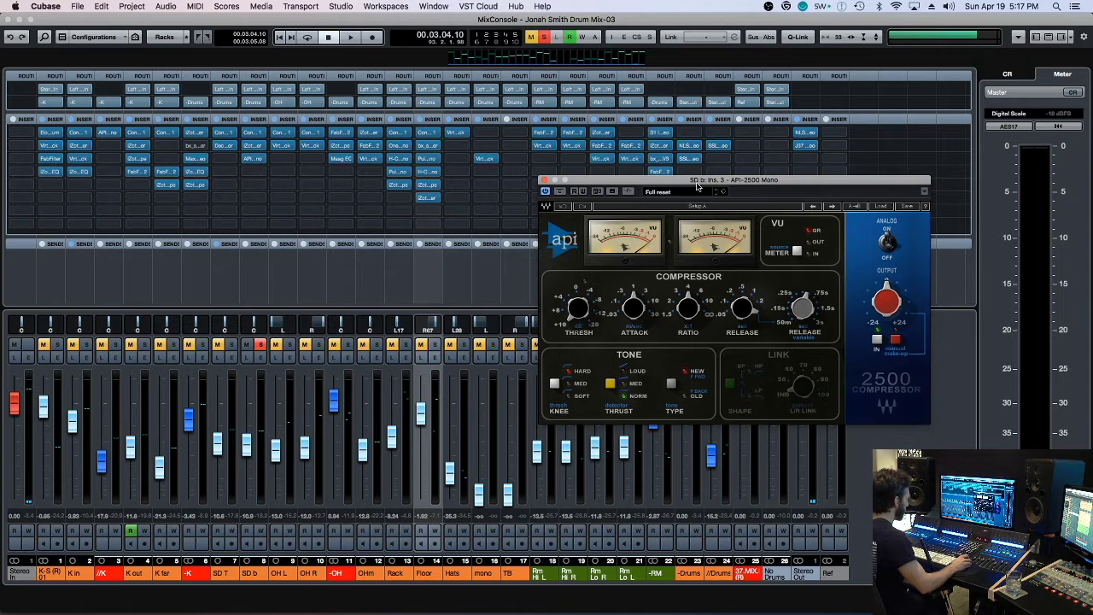
{"action": "left_click_drag", "start_coordinate": [695, 185], "coordinate": [563, 194]}
- Adjust the API-2500 compressor's attack while the snare bottom plays, then close the plug-in
{"action": "key", "text": "space"}
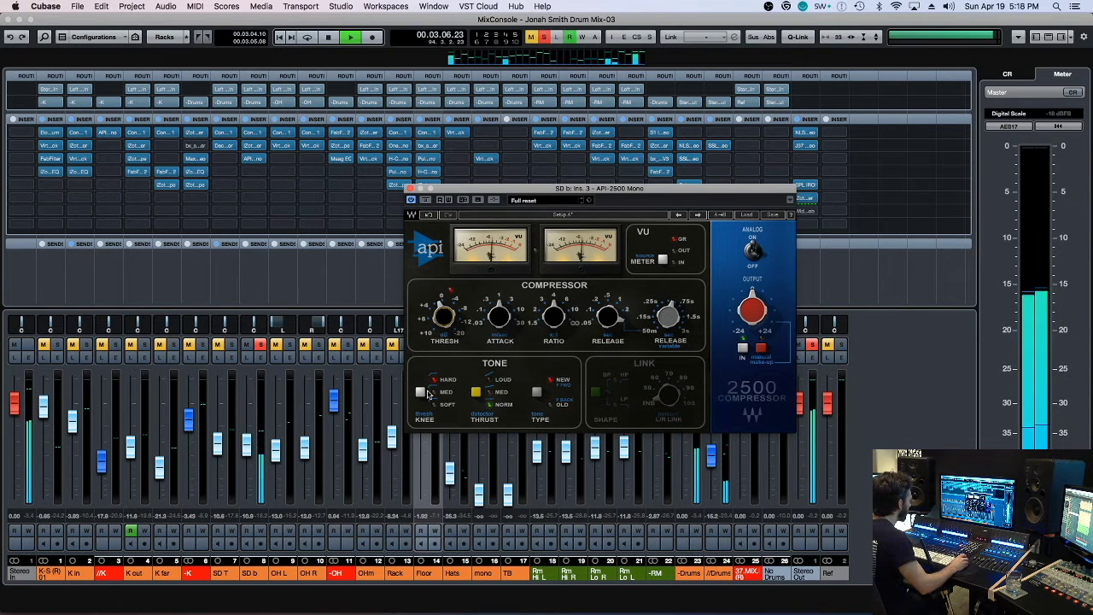
{"action": "mouse_move", "coordinate": [489, 321]}
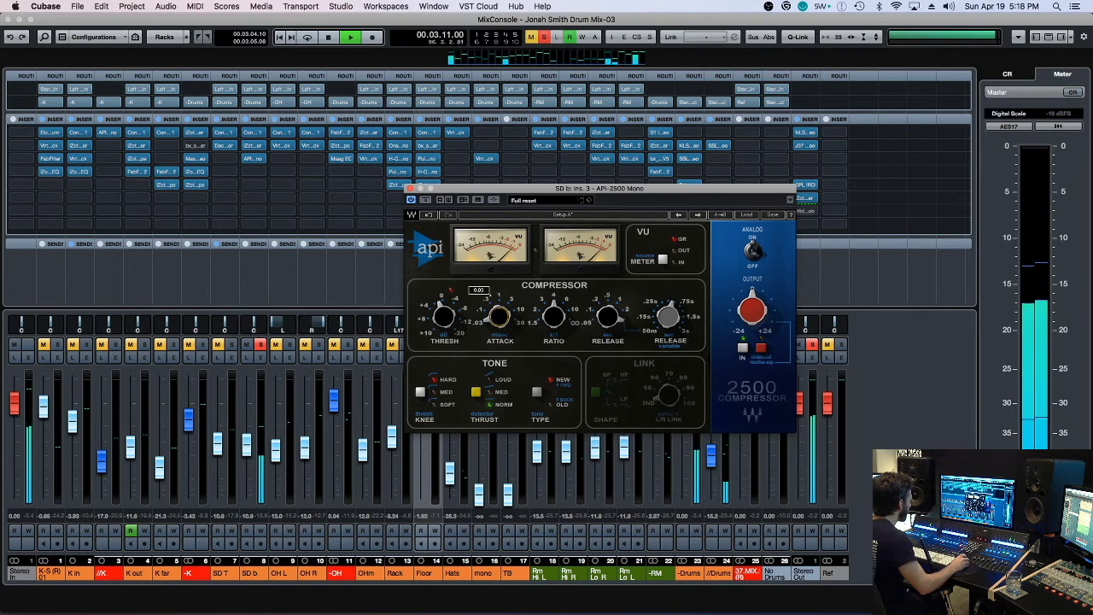
{"action": "left_click_drag", "start_coordinate": [499, 316], "coordinate": [499, 304]}
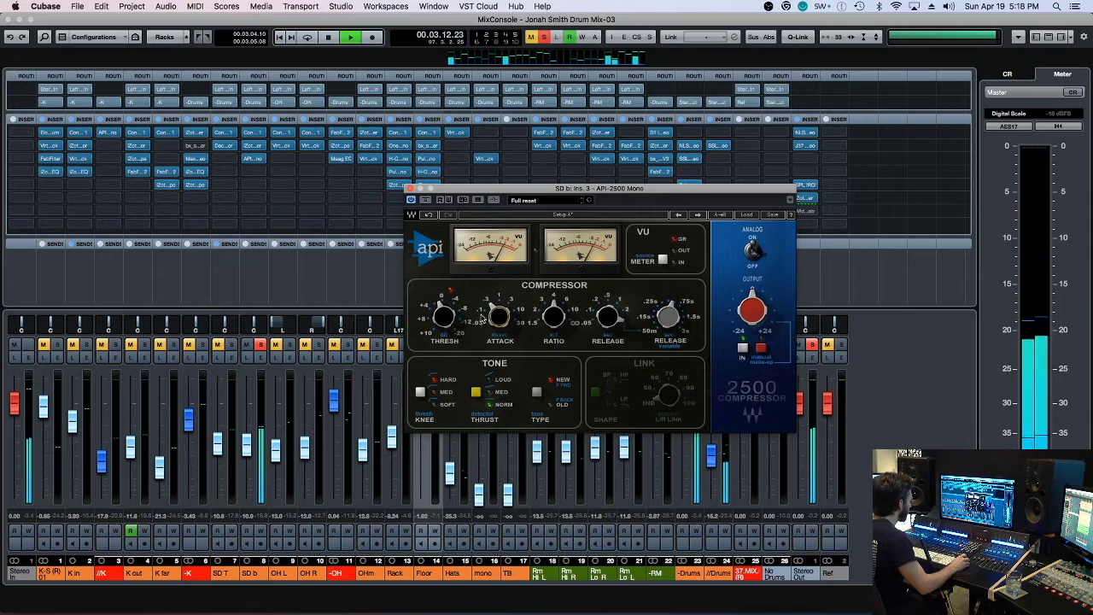
{"action": "mouse_move", "coordinate": [488, 318]}
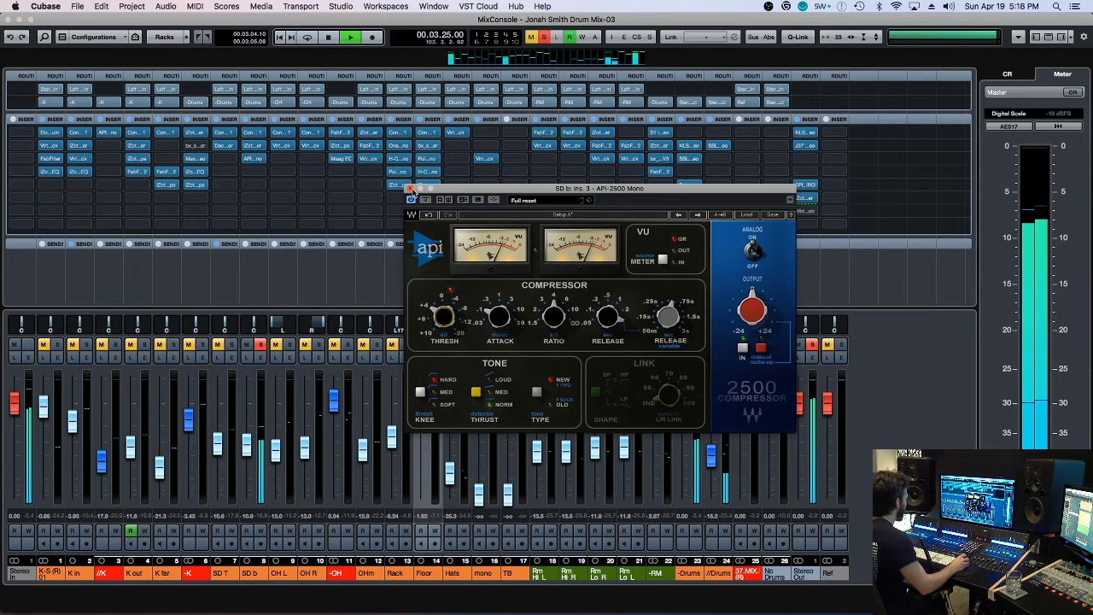
{"action": "left_click", "coordinate": [384, 229]}
- Reopen the SD b channel's Ozone 7 Equalizer and audition the low mids around 400 Hz during playback
{"action": "key", "text": "space"}
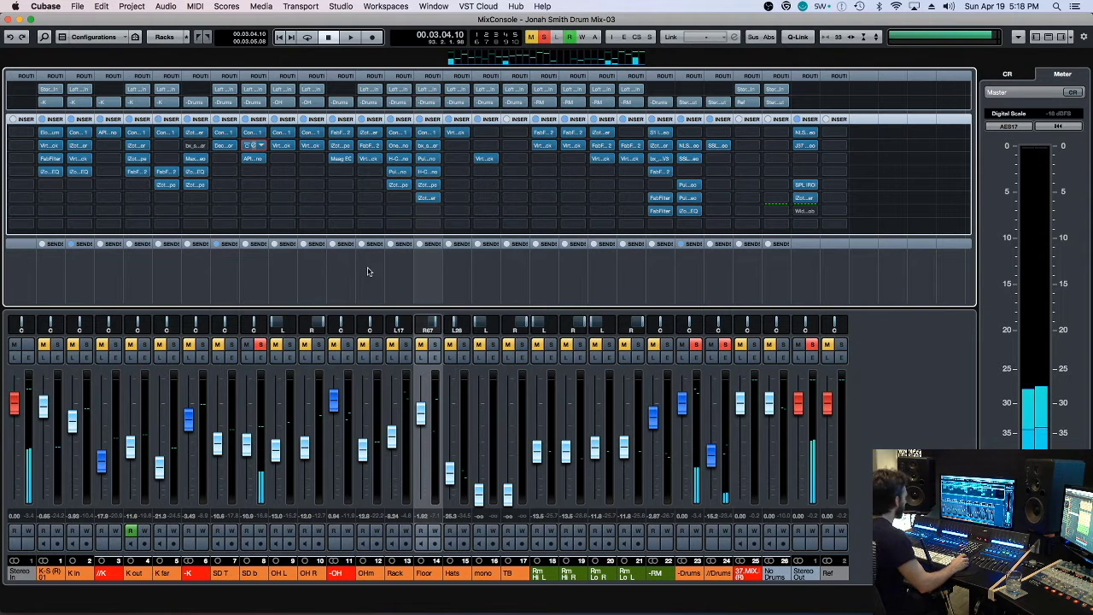
{"action": "key", "text": "space"}
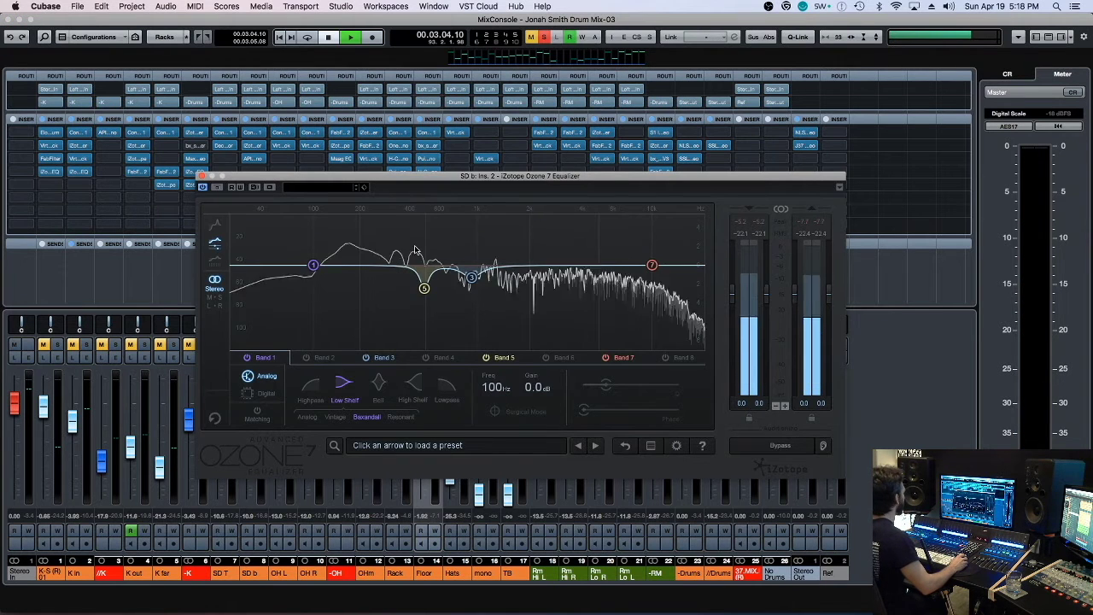
{"action": "left_click", "coordinate": [413, 226], "text": "alt"}
{"action": "left_click_drag", "start_coordinate": [413, 229], "coordinate": [405, 213]}
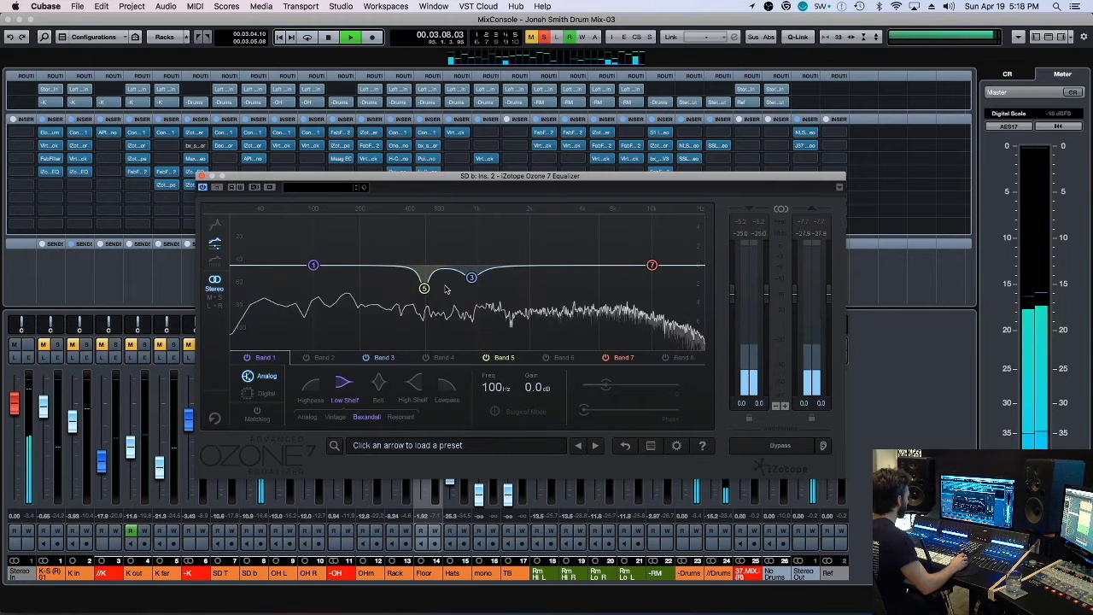
{"action": "key", "text": "space"}
{"action": "key", "text": "super+w"}
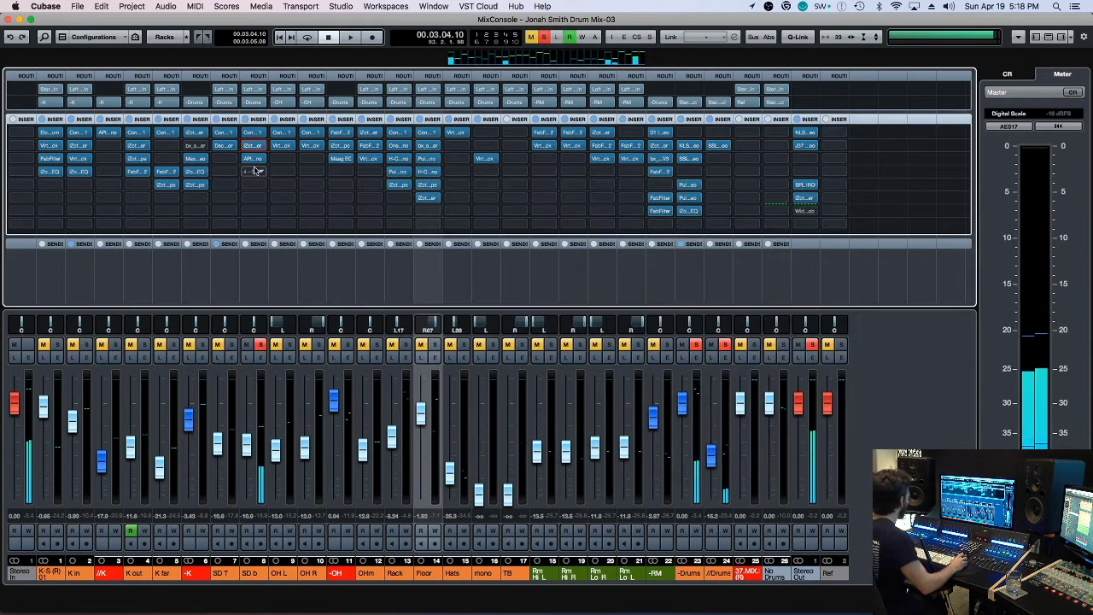
- Insert the iZotope Ozone 7 Dynamic EQ in the SD b channel's fourth insert slot
{"action": "left_click", "coordinate": [255, 171]}
{"action": "type", "text": "dyn"}
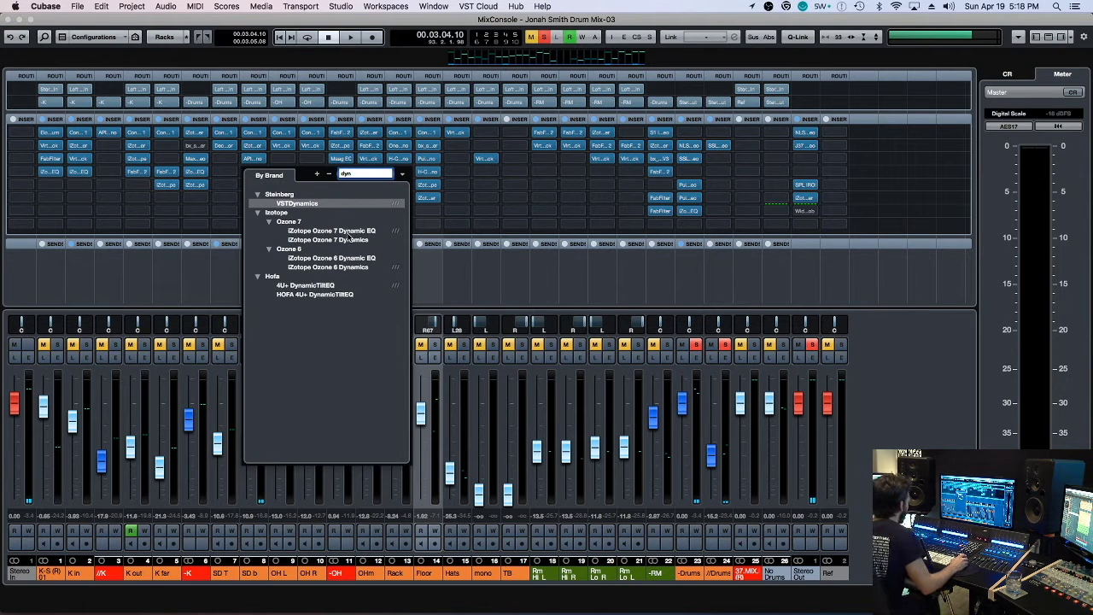
{"action": "key", "text": "Escape"}
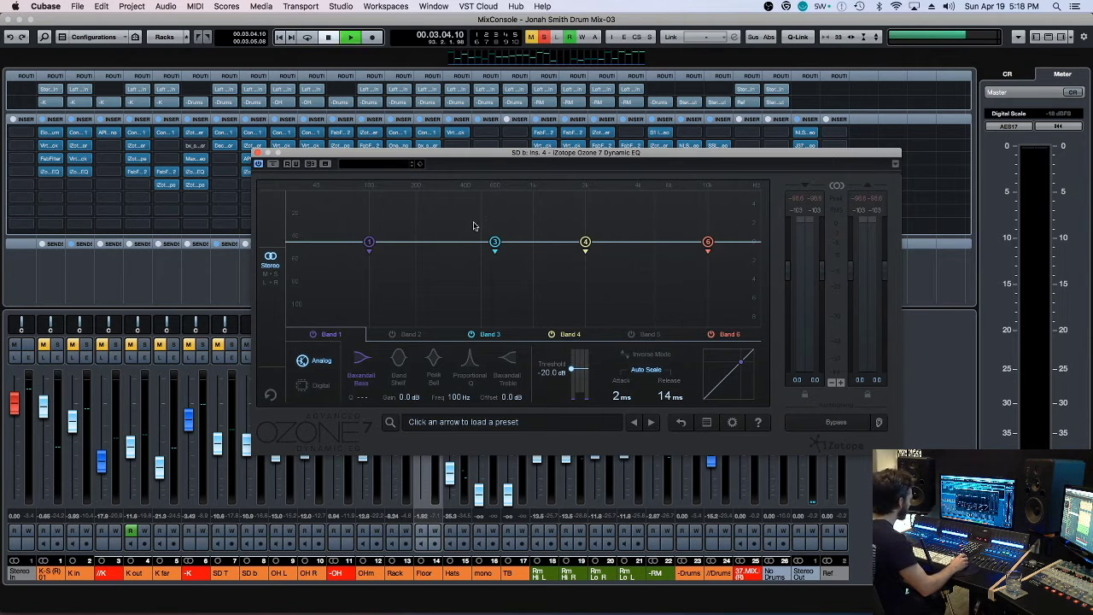
- Audition the low mids and place Dynamic EQ band 3 at 371 Hz with -2.0 dB gain and a Q of 7.72
{"action": "key", "text": "space"}
{"action": "left_click_drag", "start_coordinate": [468, 205], "coordinate": [460, 194]}
{"action": "key", "text": "space"}
{"action": "left_click_drag", "start_coordinate": [495, 241], "coordinate": [459, 262]}
{"action": "key", "text": "space"}
{"action": "left_click_drag", "start_coordinate": [460, 202], "coordinate": [459, 196]}
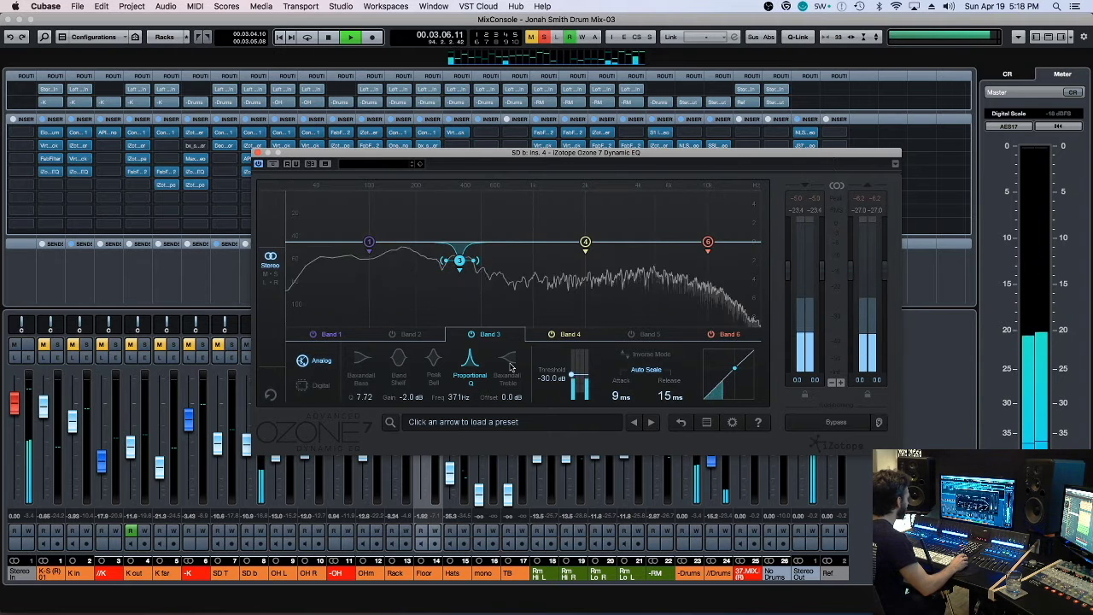
- Set band 3's threshold to -50.1 dB and deepen its cut to -3.9 dB at 362 Hz
{"action": "left_click_drag", "start_coordinate": [577, 371], "coordinate": [578, 376]}
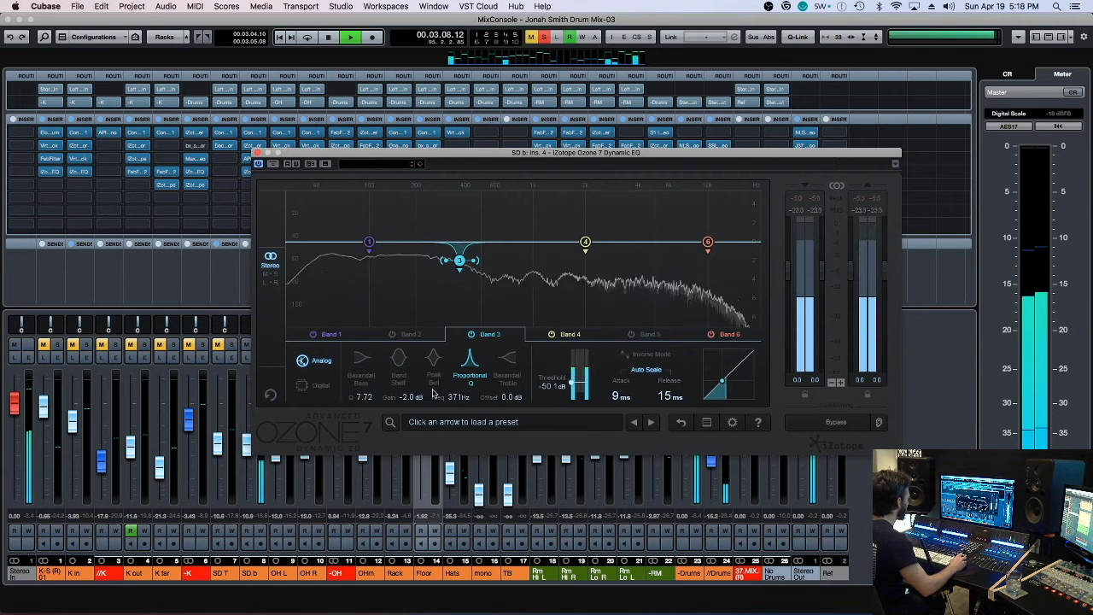
{"action": "left_click_drag", "start_coordinate": [419, 396], "coordinate": [420, 408]}
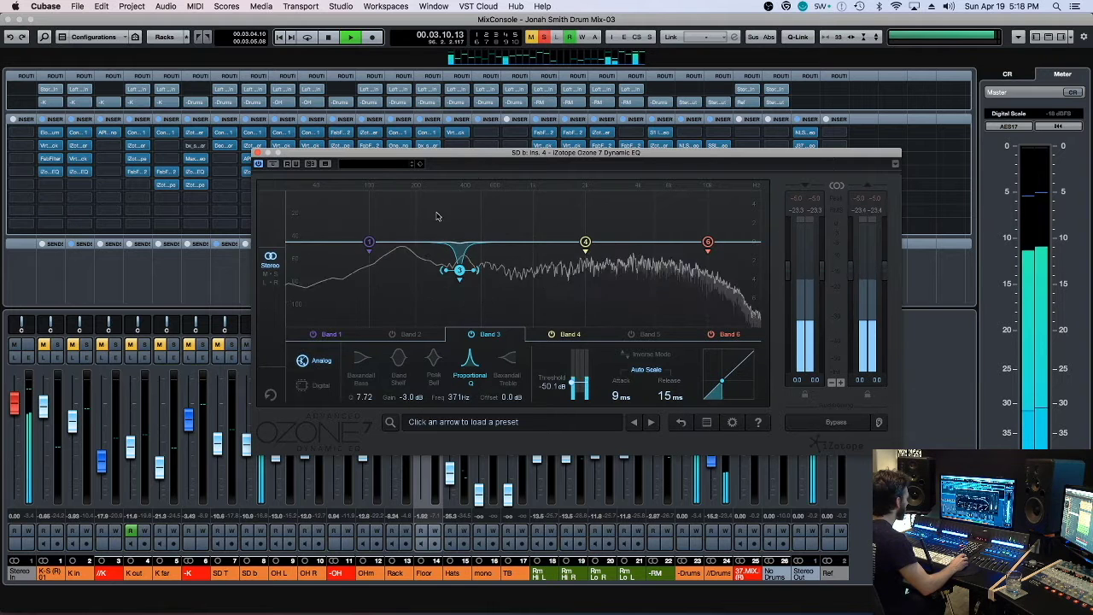
{"action": "left_click_drag", "start_coordinate": [441, 214], "coordinate": [458, 219]}
{"action": "left_click_drag", "start_coordinate": [457, 278], "coordinate": [457, 280]}
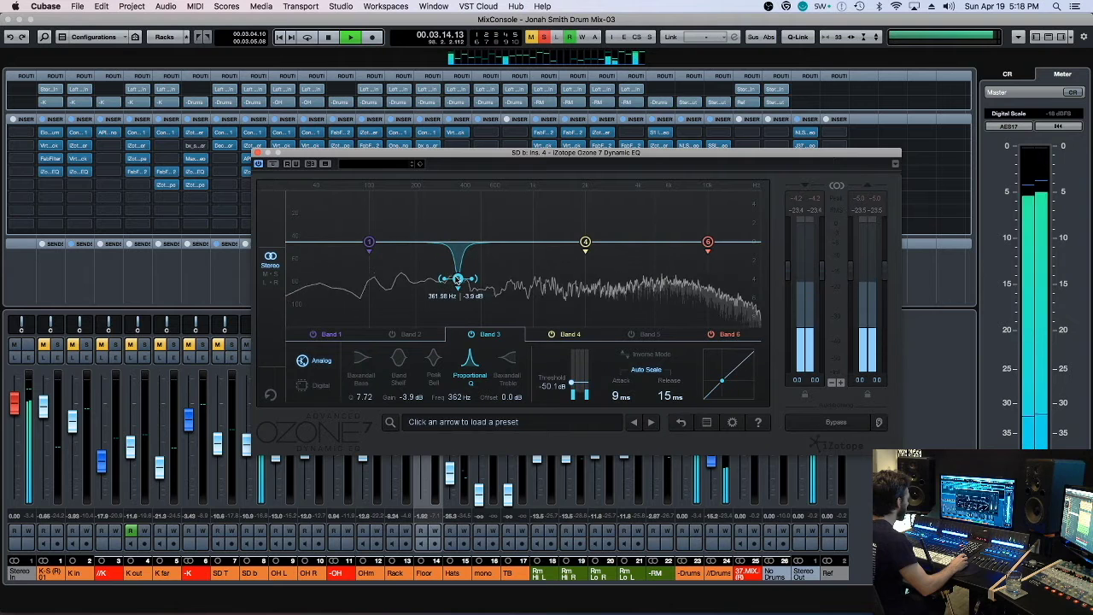
- Set band 3's threshold to -65.5 dB, release to 85 ms, gain to -5.5 dB at 359 Hz and Q to 6.35, then close the Dynamic EQ
{"action": "left_click_drag", "start_coordinate": [579, 386], "coordinate": [581, 396]}
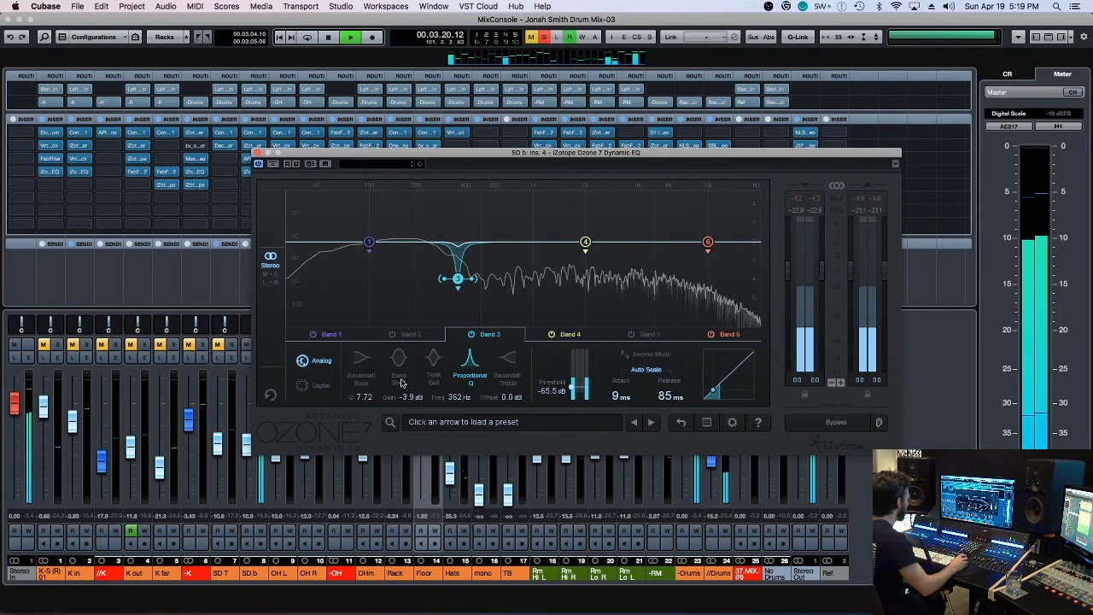
{"action": "left_click_drag", "start_coordinate": [406, 398], "coordinate": [405, 406]}
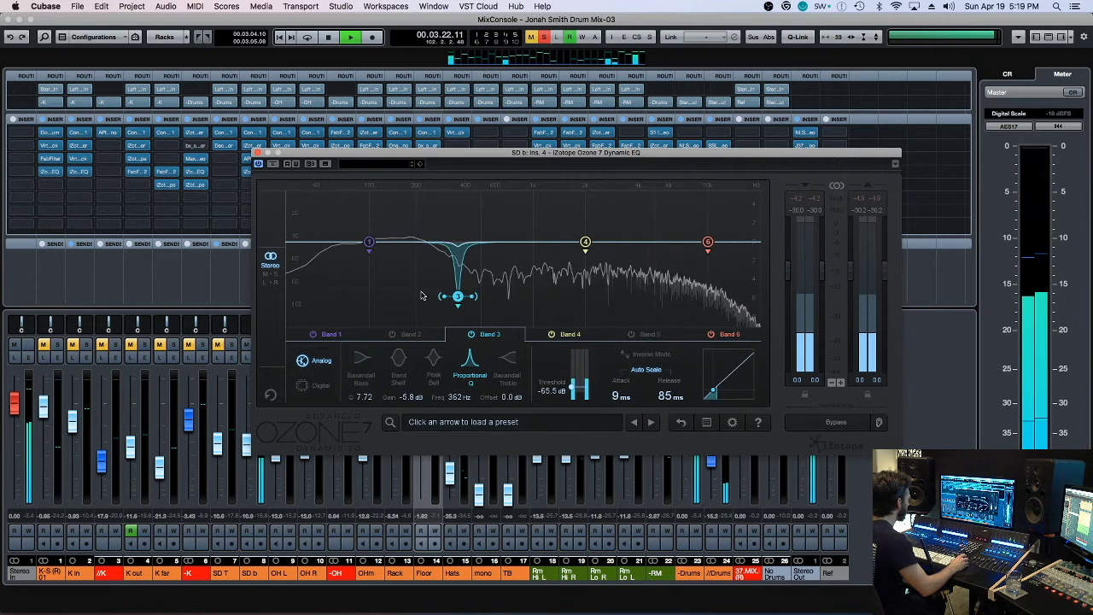
{"action": "left_click_drag", "start_coordinate": [458, 225], "coordinate": [462, 236]}
{"action": "mouse_move", "coordinate": [458, 296]}
{"action": "left_mouse_down"}
{"action": "mouse_move", "coordinate": [440, 297]}
{"action": "mouse_move", "coordinate": [462, 296]}
{"action": "left_mouse_up"}
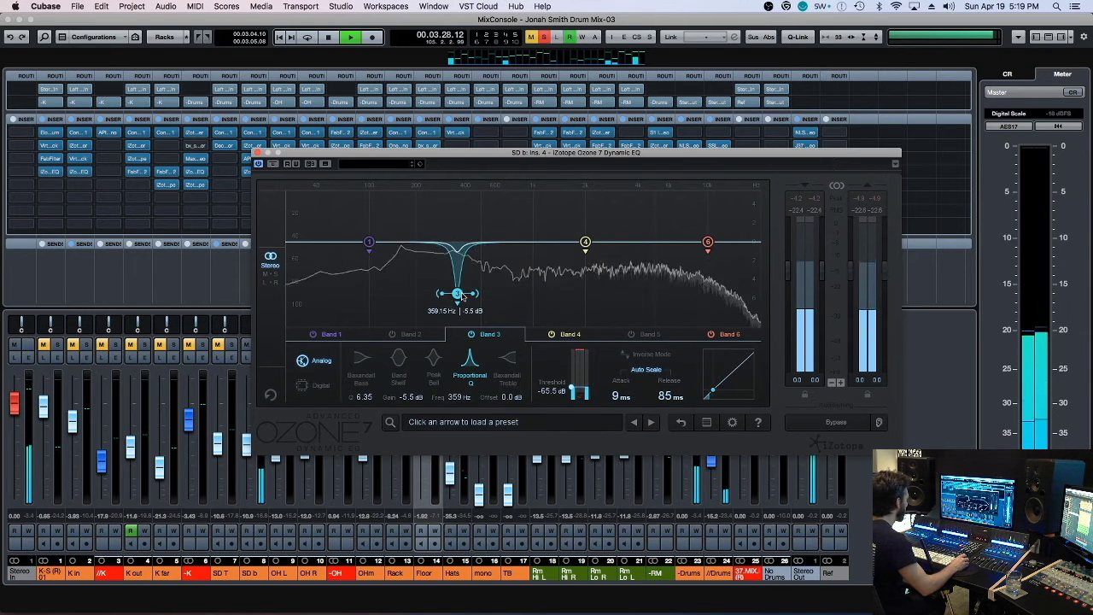
{"action": "key", "text": "super+w"}
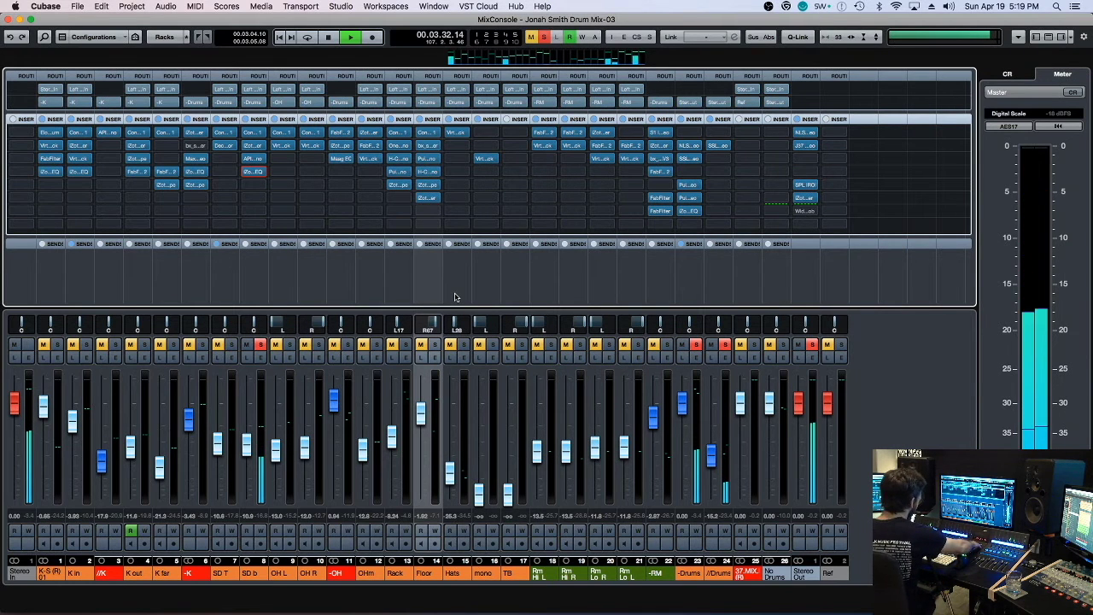
- Clear all channel solos to hear the full mix, then solo the SD T channel
{"action": "key", "text": "alt+s"}
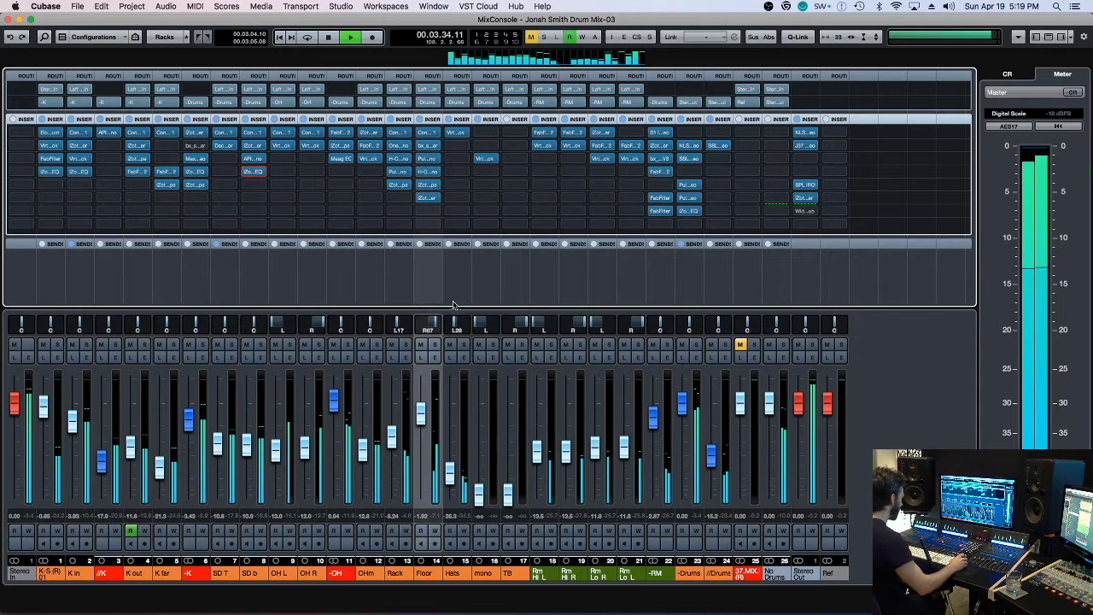
{"action": "key", "text": "space"}
{"action": "left_click", "coordinate": [230, 348]}
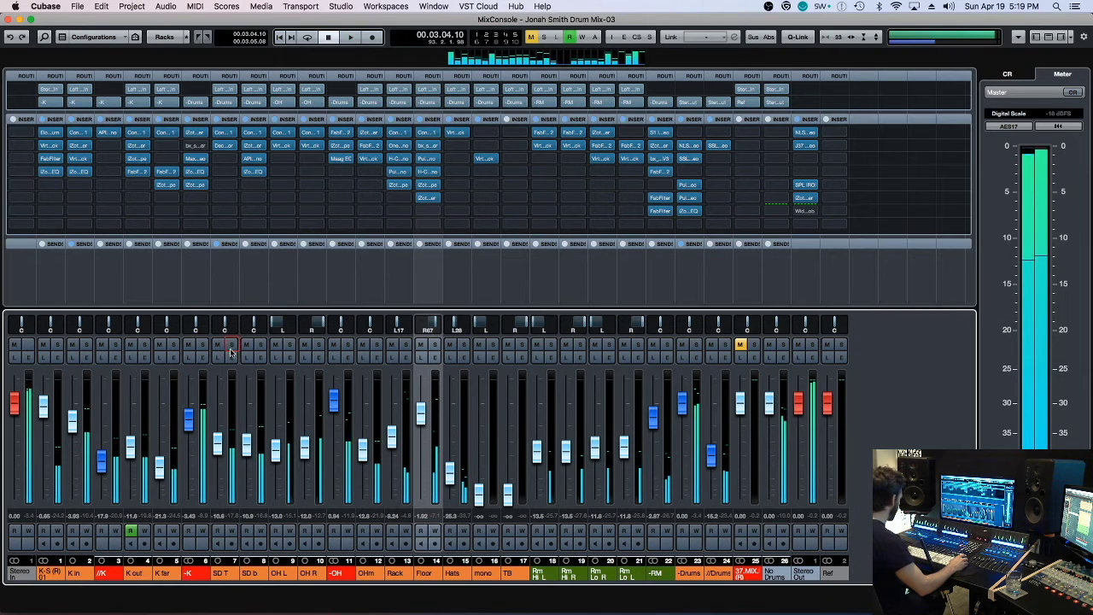
{"action": "left_click", "coordinate": [230, 346]}
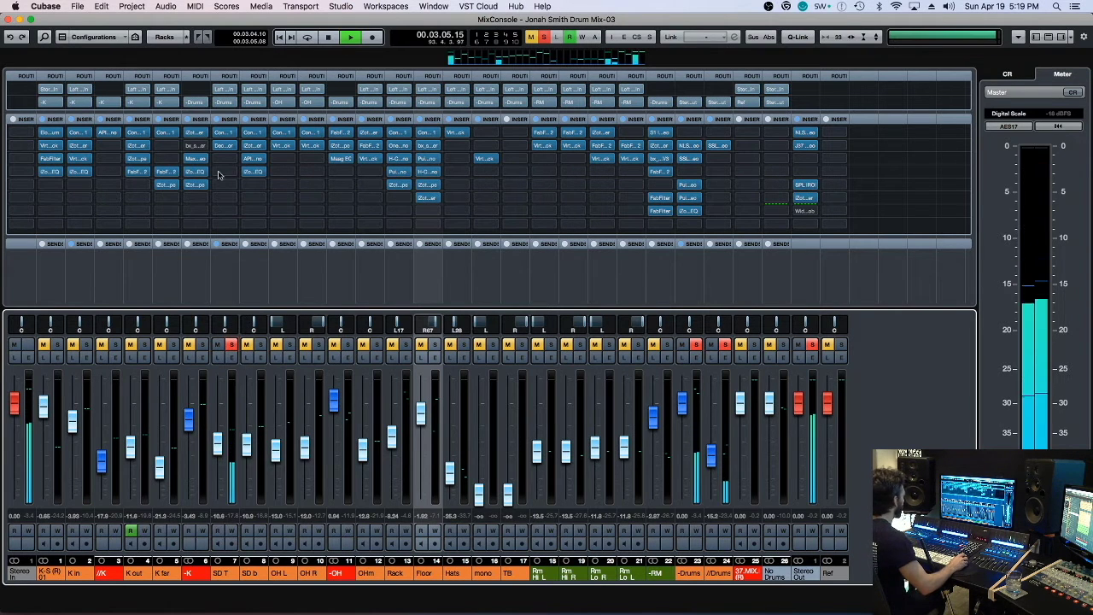
- Save the project, select the SD T channel, audition it in solo, and save the project again
{"action": "key", "text": "super+s"}
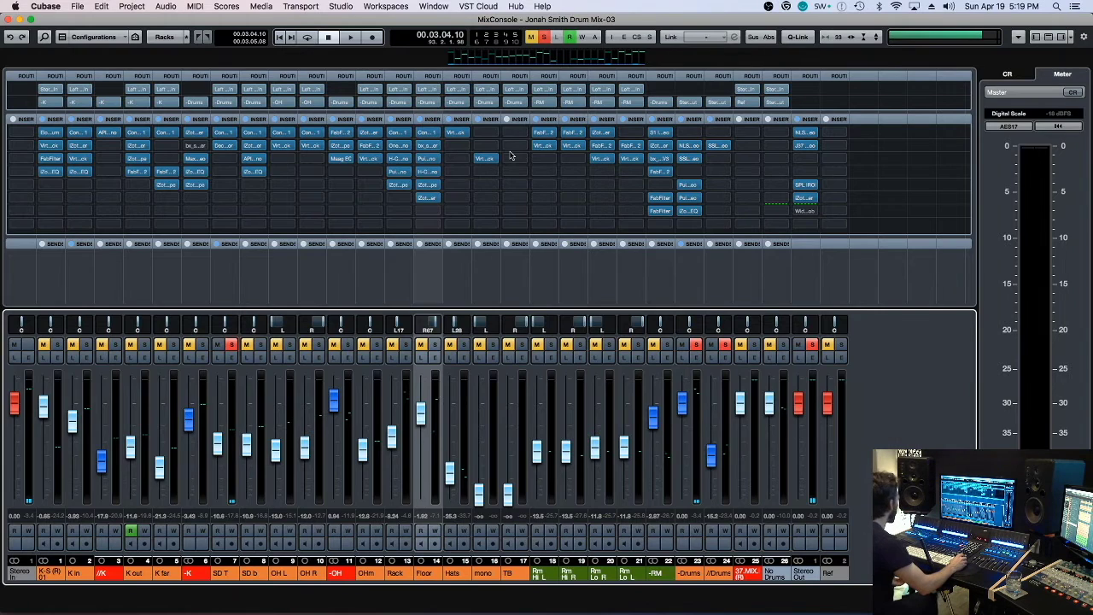
{"action": "left_click", "coordinate": [235, 411]}
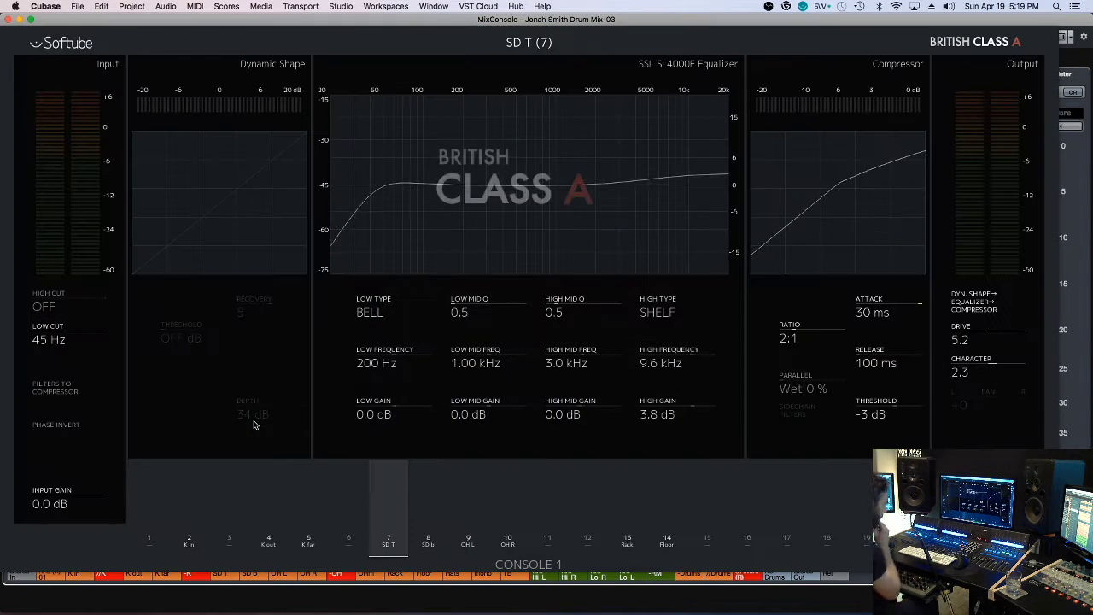
{"action": "key", "text": "space"}
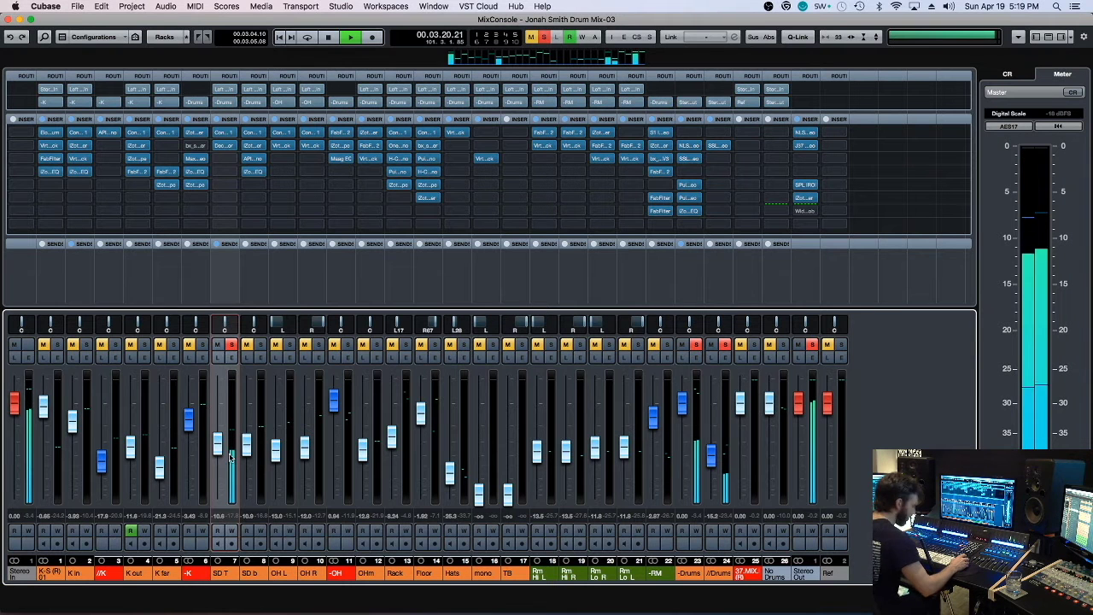
{"action": "key", "text": "space"}
{"action": "key", "text": "super+s"}
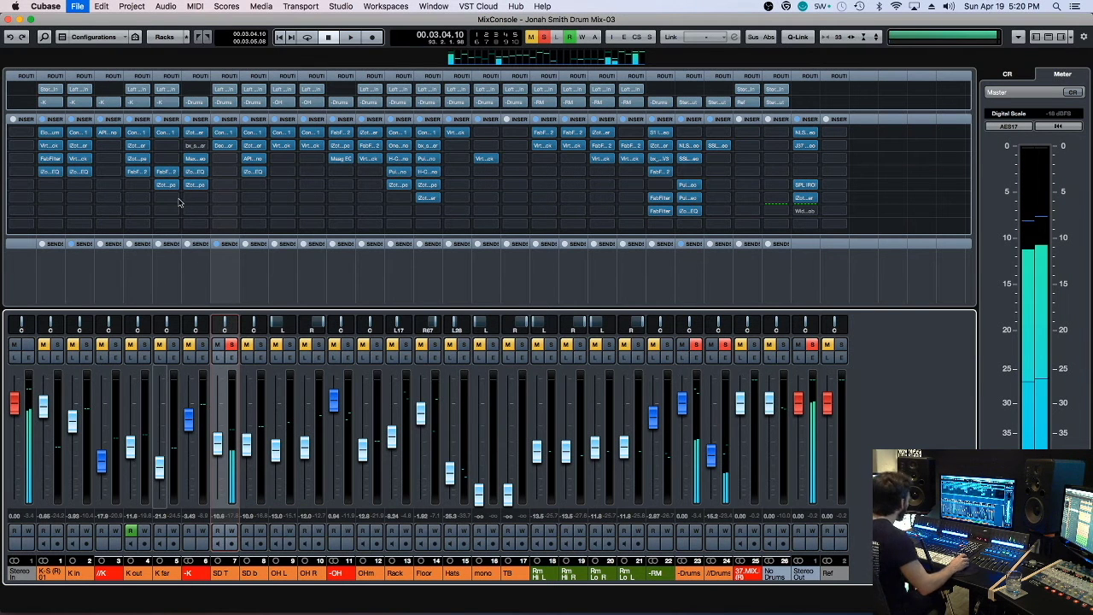
- Load Slate Digital's Virtual Mix Rack into the third insert slot of the SD T channel
{"action": "left_click", "coordinate": [279, 232]}
{"action": "left_click", "coordinate": [231, 198]}
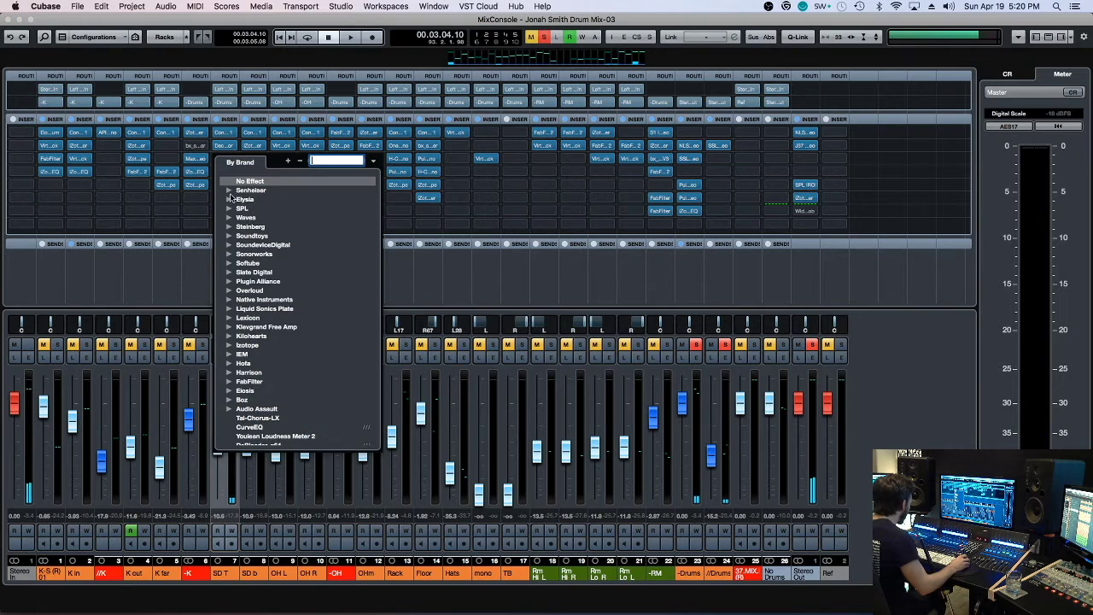
{"action": "left_click", "coordinate": [173, 217]}
{"action": "left_click", "coordinate": [225, 161]}
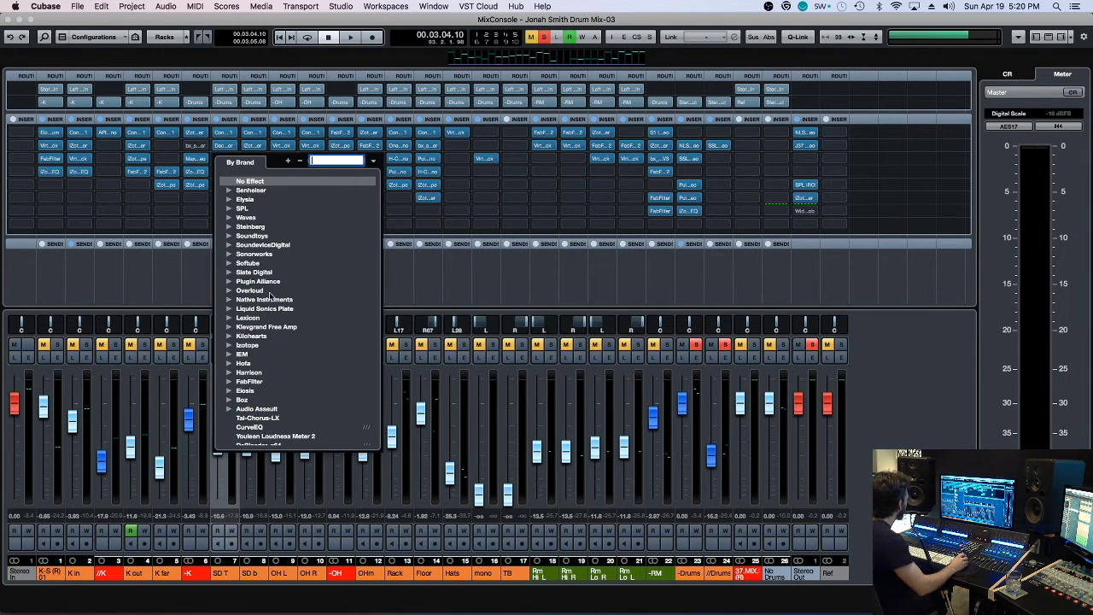
{"action": "left_click", "coordinate": [230, 273]}
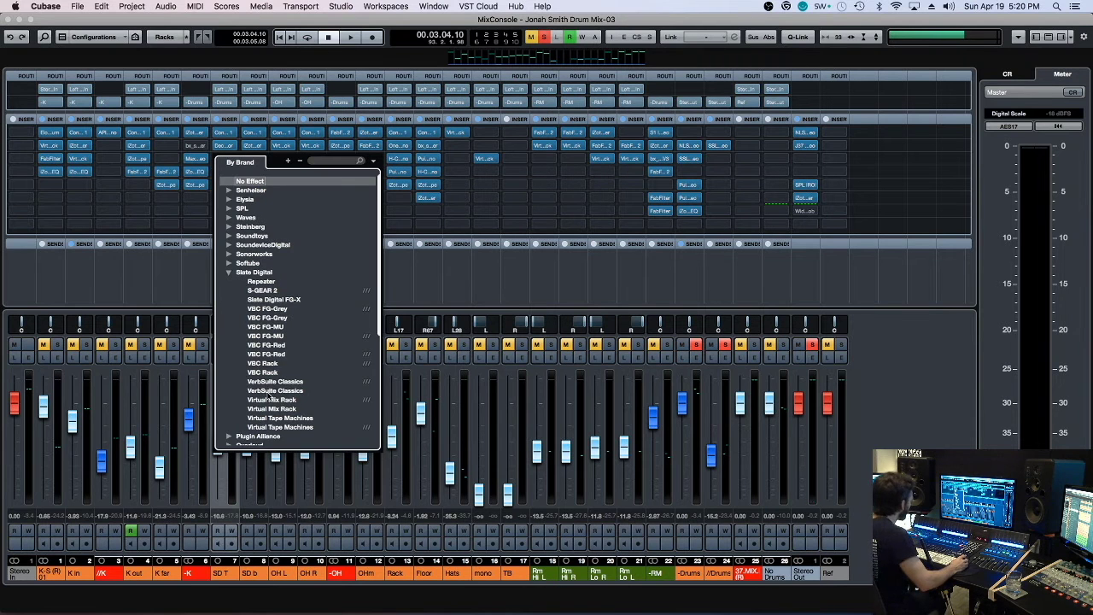
{"action": "left_click", "coordinate": [272, 409]}
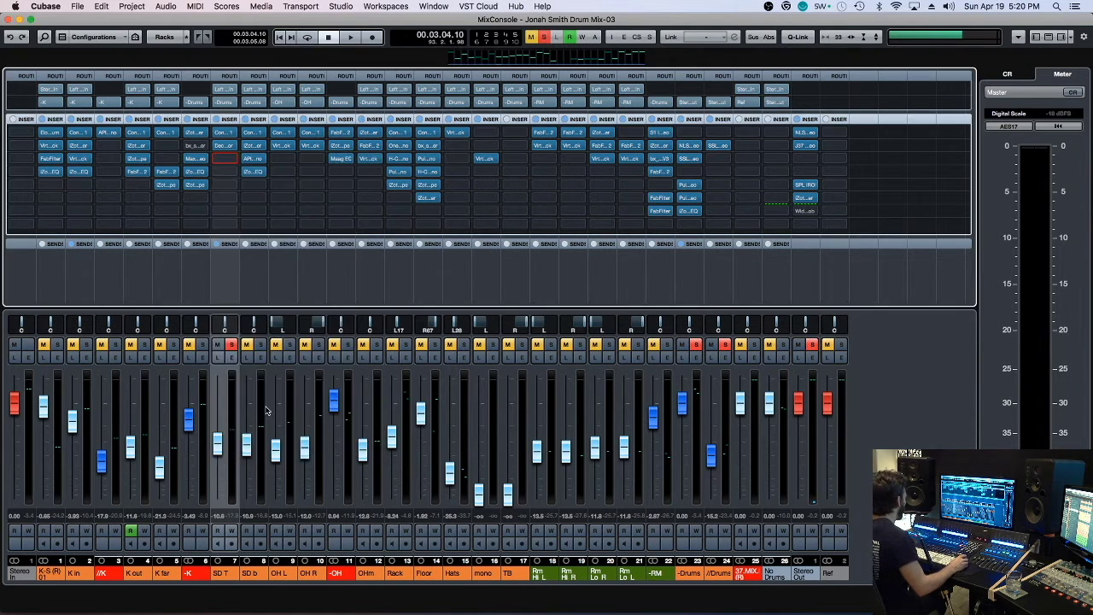
- Place the FG-Stress compressor module in the first empty slot of the Virtual Mix Rack, keeping the plugin window conveniently placed
{"action": "left_click_drag", "start_coordinate": [728, 128], "coordinate": [476, 106]}
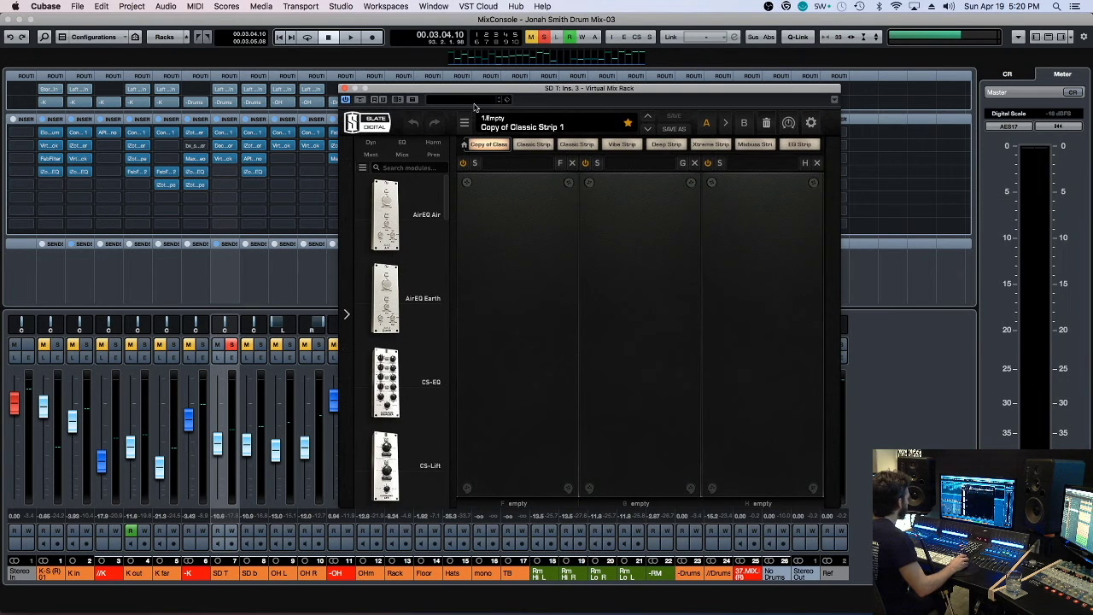
{"action": "left_click_drag", "start_coordinate": [446, 193], "coordinate": [447, 324]}
{"action": "left_click_drag", "start_coordinate": [393, 425], "coordinate": [500, 369]}
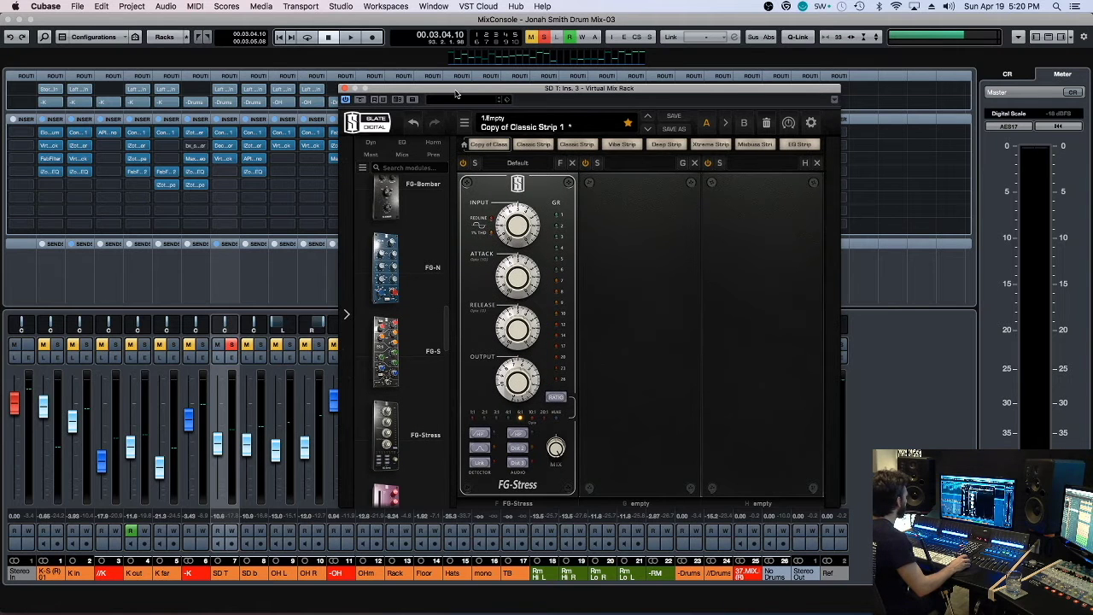
{"action": "left_click_drag", "start_coordinate": [457, 100], "coordinate": [432, 97]}
- Play the soloed snare while lowering the FG-Stress input, and set its ratio to 2:1 and output to 7.80
{"action": "key", "text": "space"}
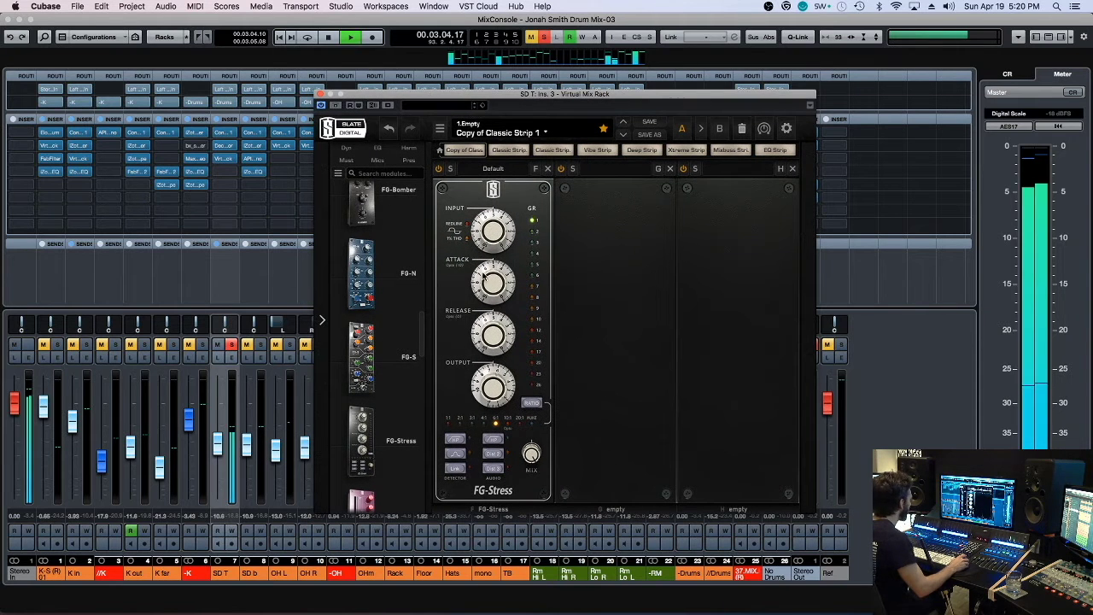
{"action": "left_click_drag", "start_coordinate": [485, 240], "coordinate": [486, 251]}
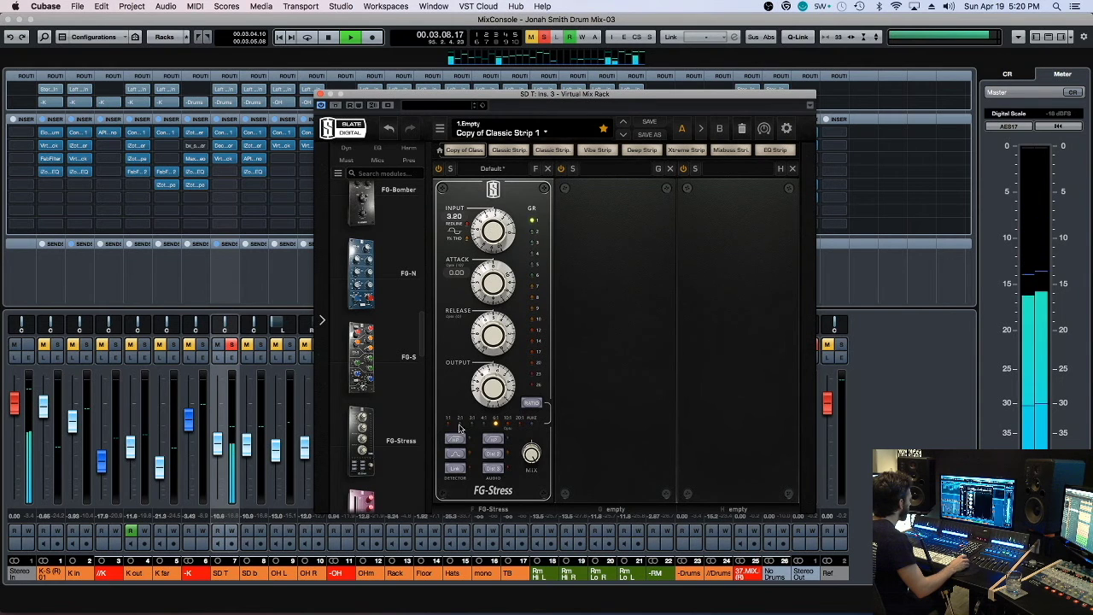
{"action": "left_click", "coordinate": [472, 420]}
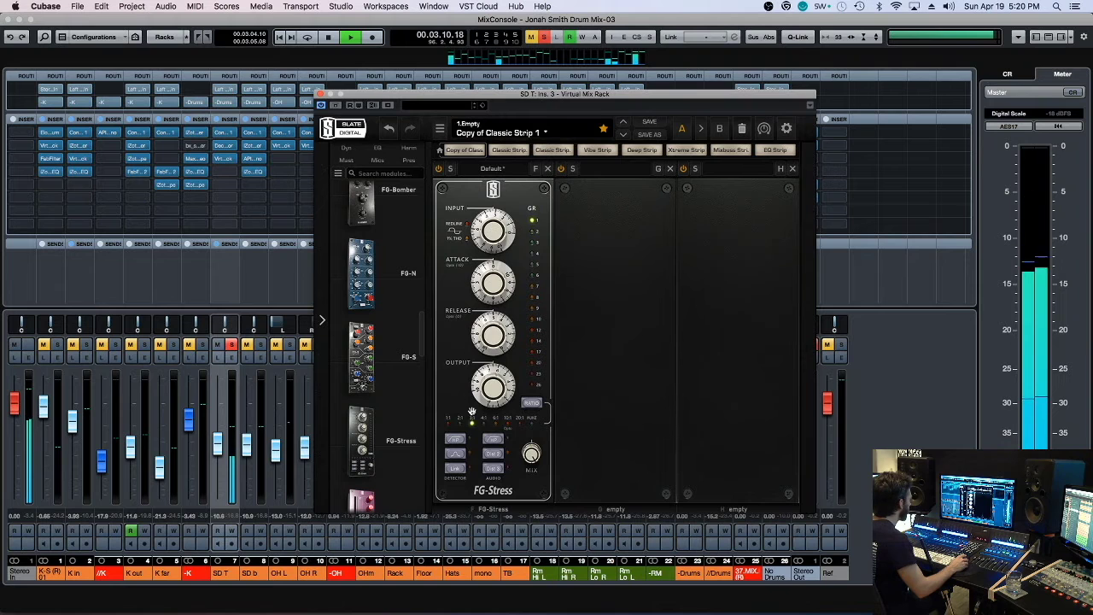
{"action": "left_click_drag", "start_coordinate": [508, 237], "coordinate": [508, 246]}
{"action": "left_click_drag", "start_coordinate": [498, 392], "coordinate": [493, 381]}
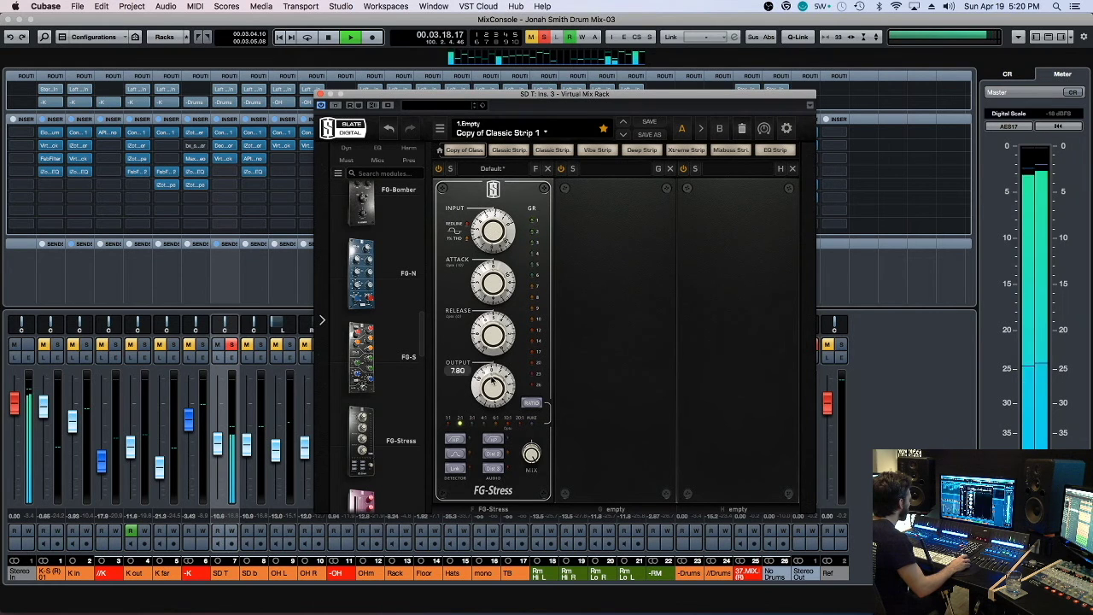
- Toggle the FG-Stress module's bypass for comparison, raise its output, and set its attack to 0.00 against the full mix
{"action": "left_click", "coordinate": [439, 169]}
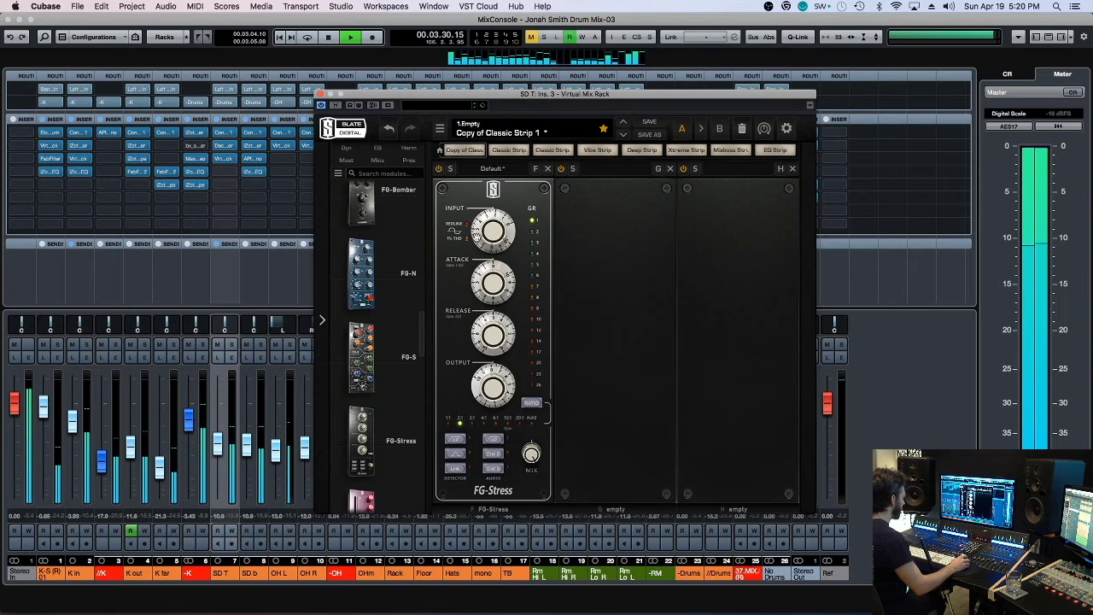
{"action": "left_click_drag", "start_coordinate": [492, 392], "coordinate": [496, 356]}
{"action": "left_click_drag", "start_coordinate": [487, 289], "coordinate": [495, 314]}
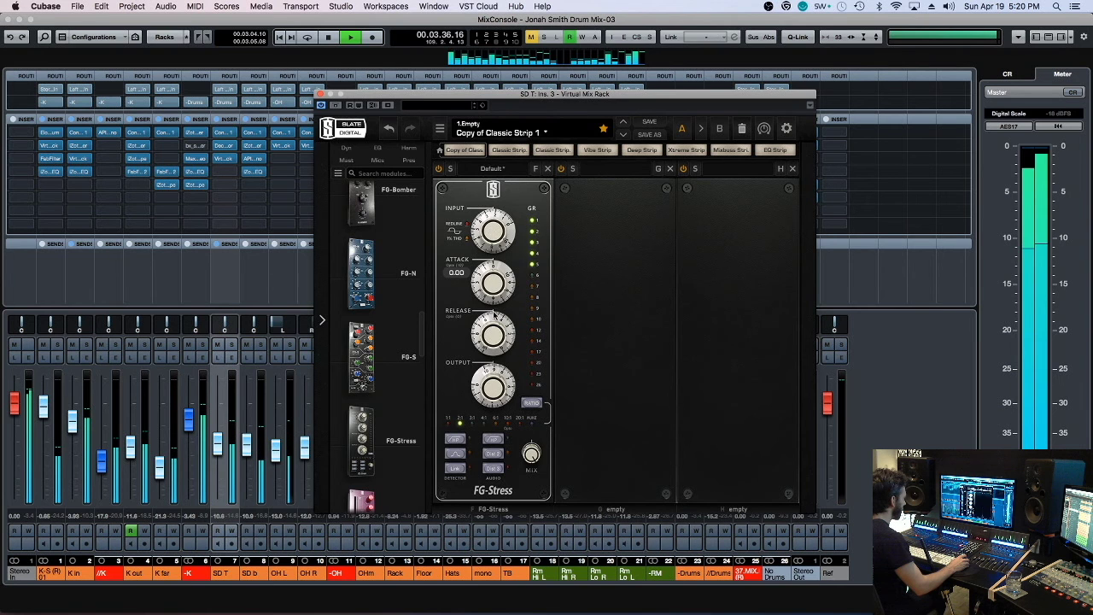